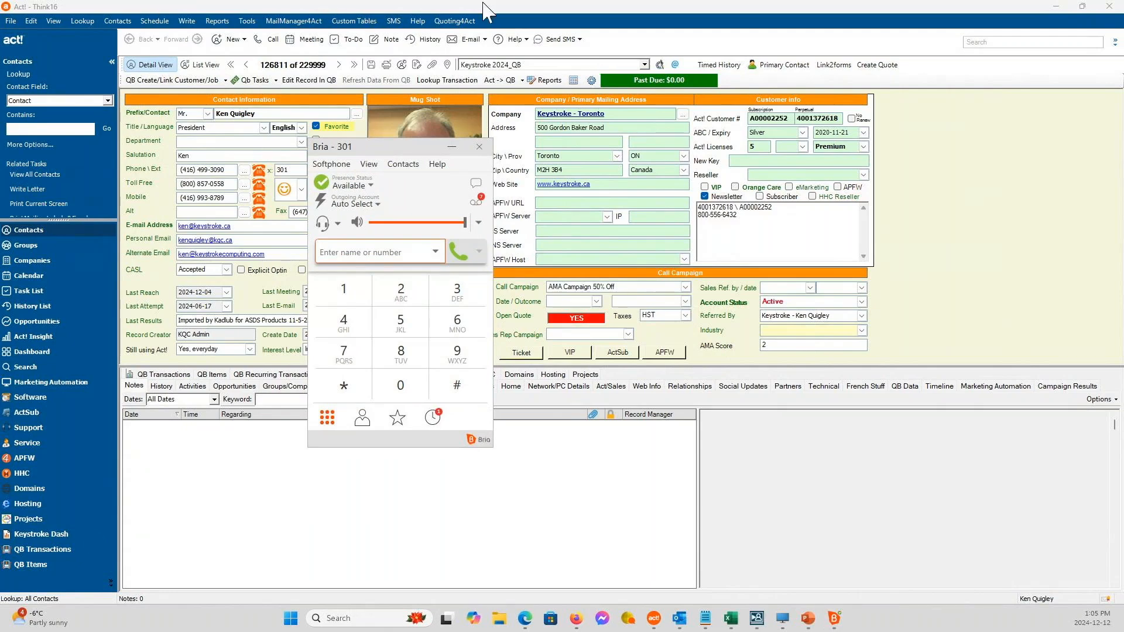
# Move the Bria softphone window clear of the contact details, beside the customer info section.
pyautogui.click(374, 152)
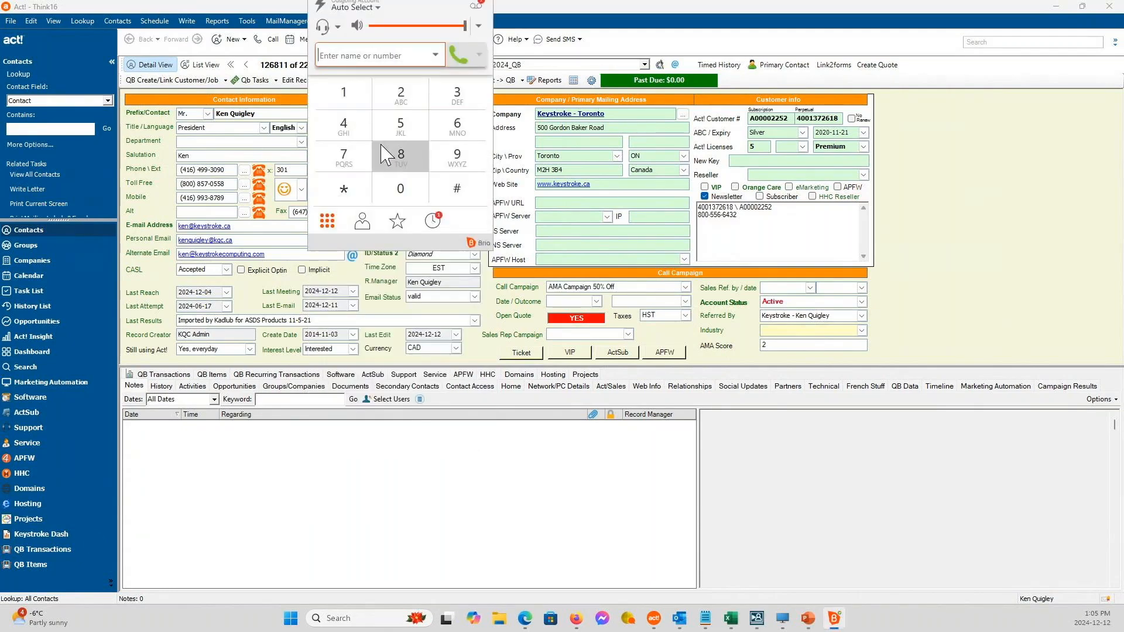
pyautogui.moveTo(410, 248); pyautogui.dragTo(427, 340)
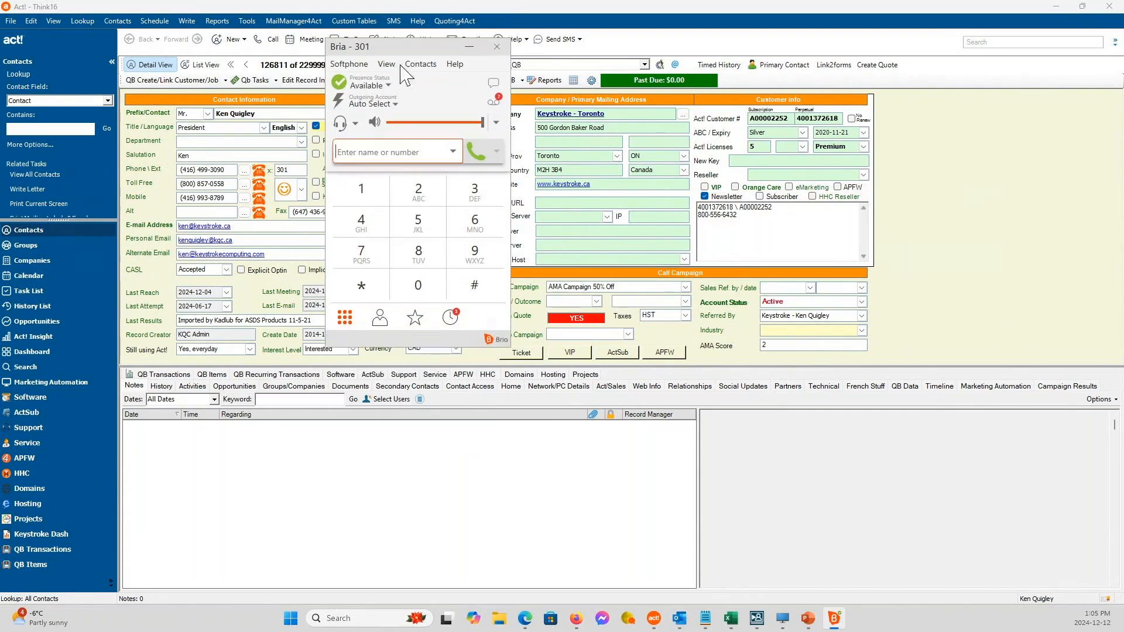
pyautogui.moveTo(414, 51); pyautogui.dragTo(995, 120)
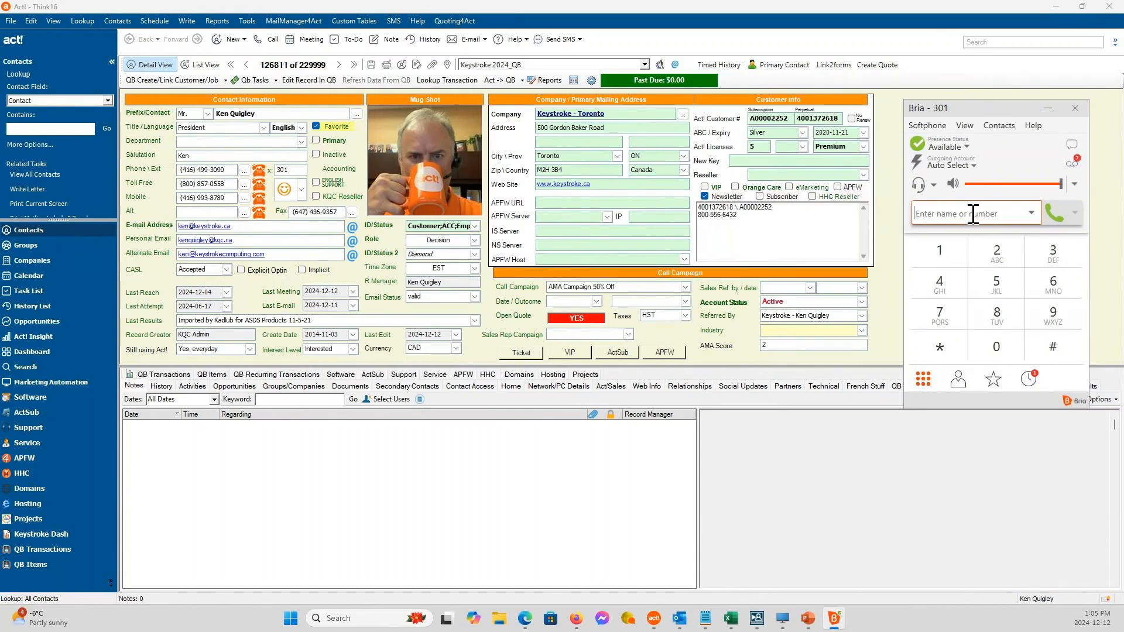
pyautogui.hotkey('alt', 'Tab')
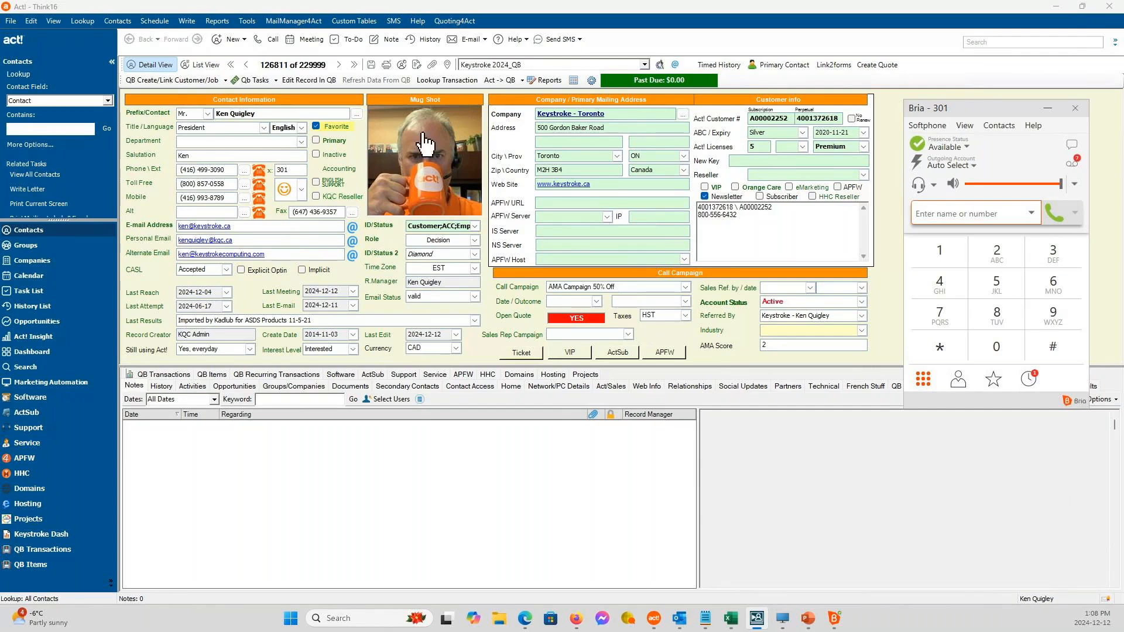
# Open the Call-Aid preferences and choose Windows Default for dialing and Right for the dial button position.
pyautogui.click(245, 26)
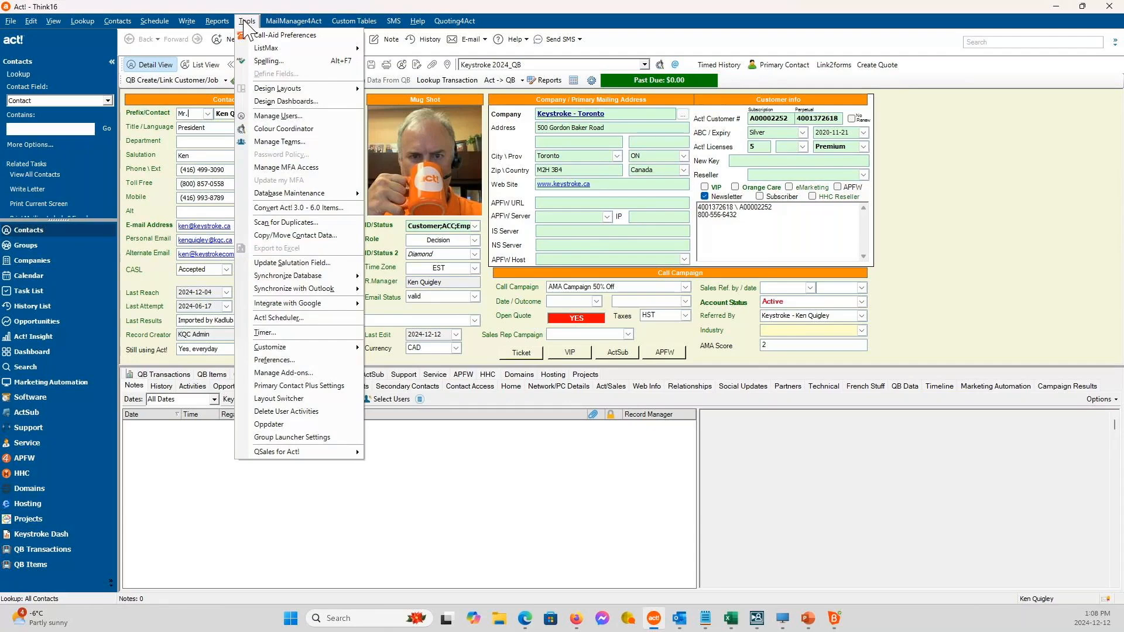
pyautogui.click(276, 35)
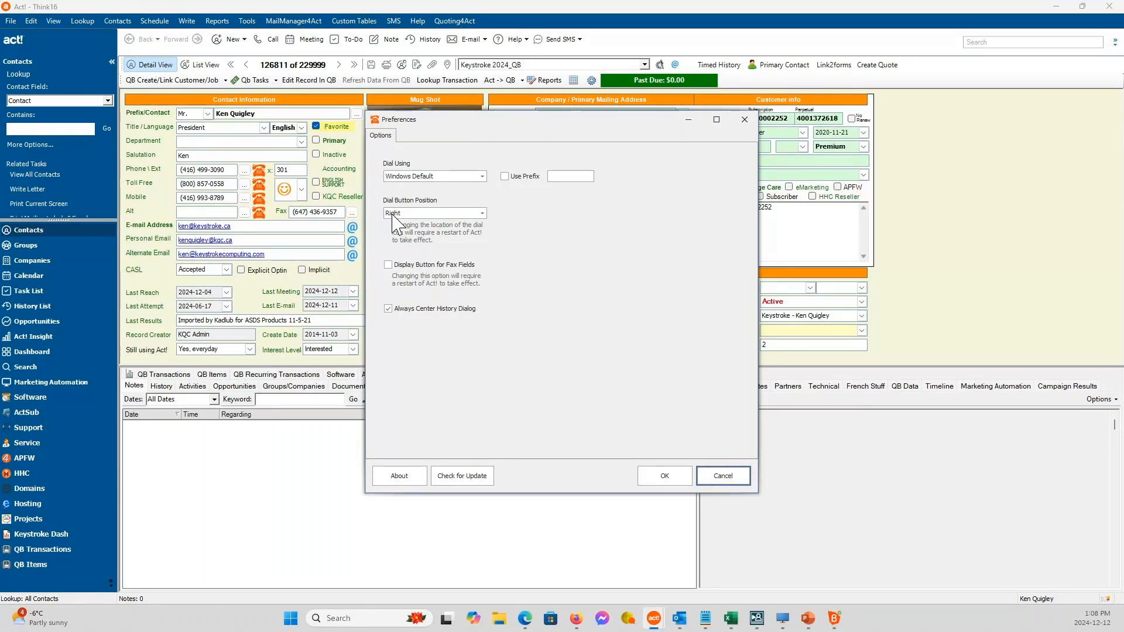
pyautogui.click(409, 178)
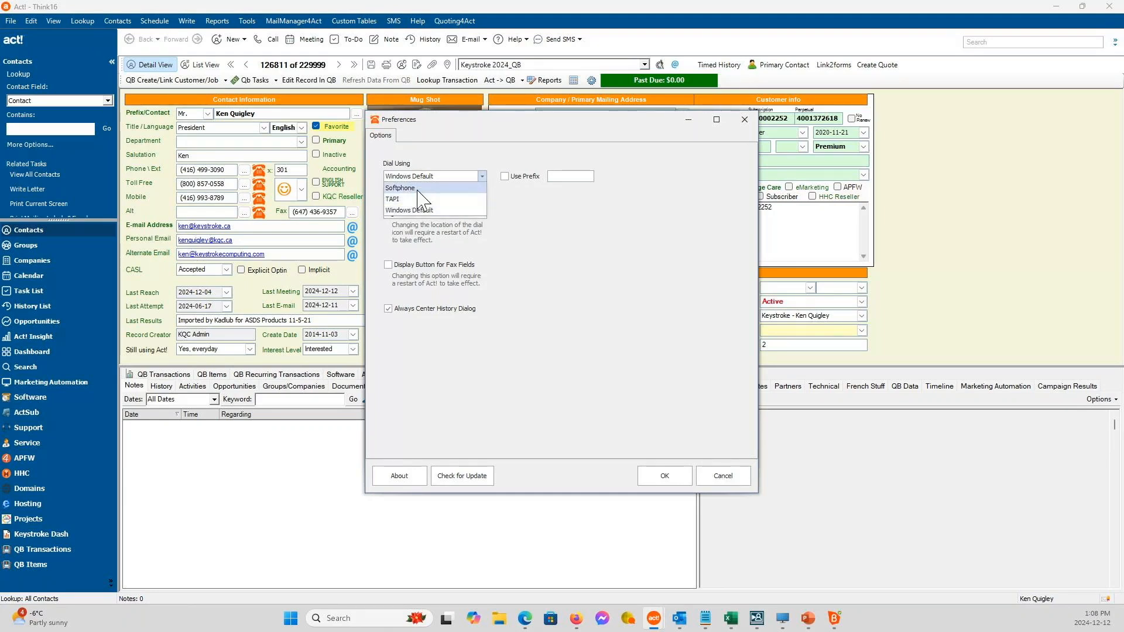
pyautogui.click(444, 209)
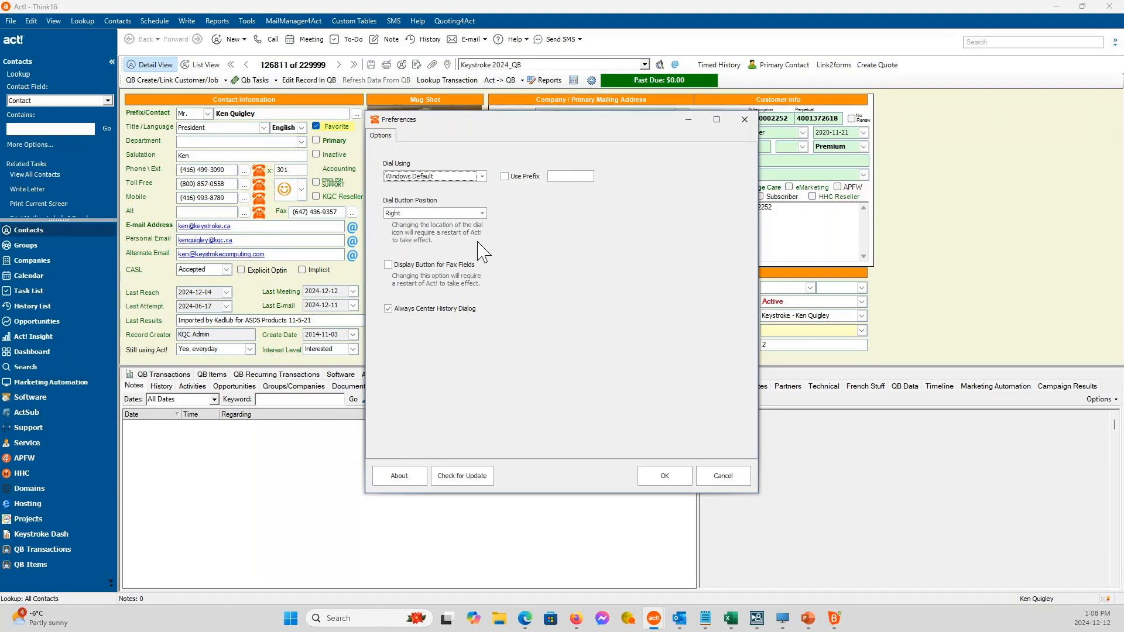
pyautogui.click(426, 214)
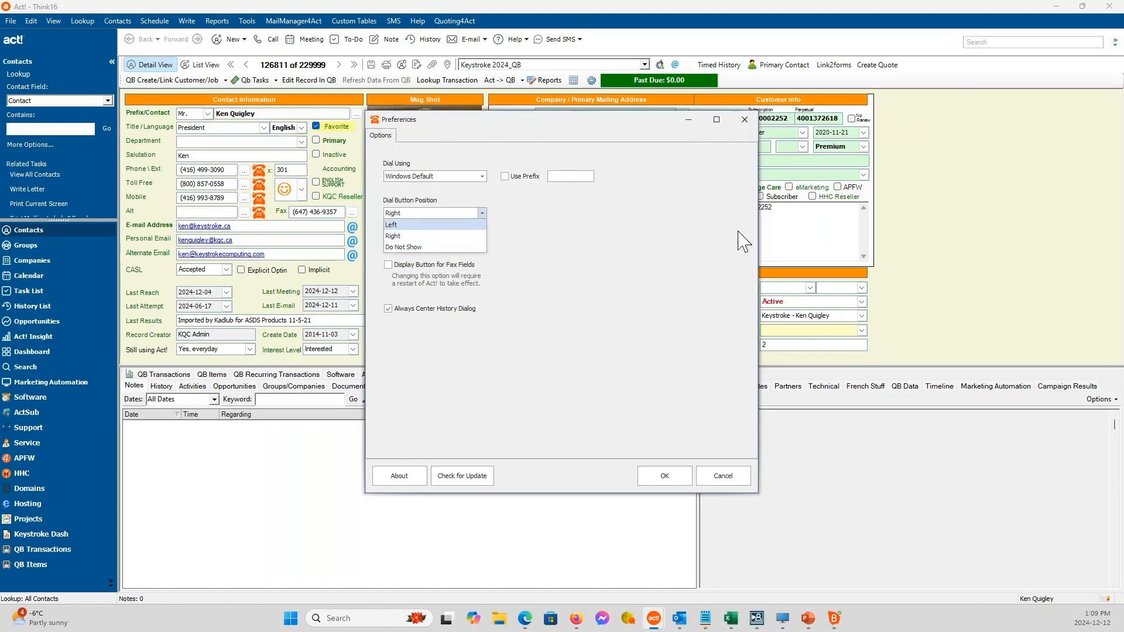
pyautogui.click(457, 237)
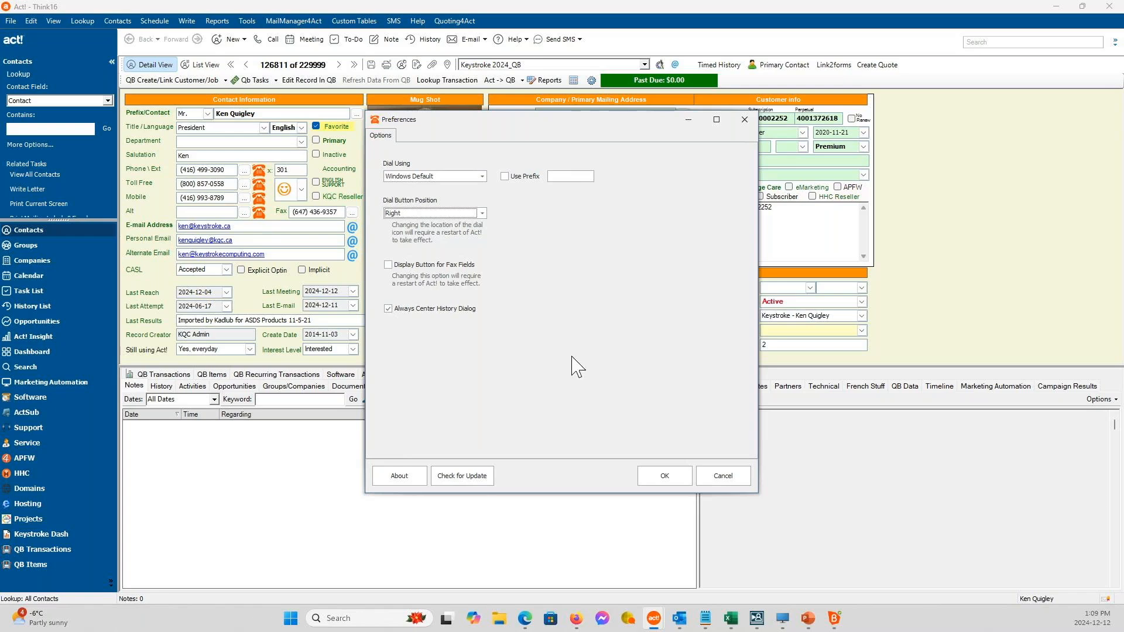
# View the Call-Aid product information and check for an available update.
pyautogui.click(397, 481)
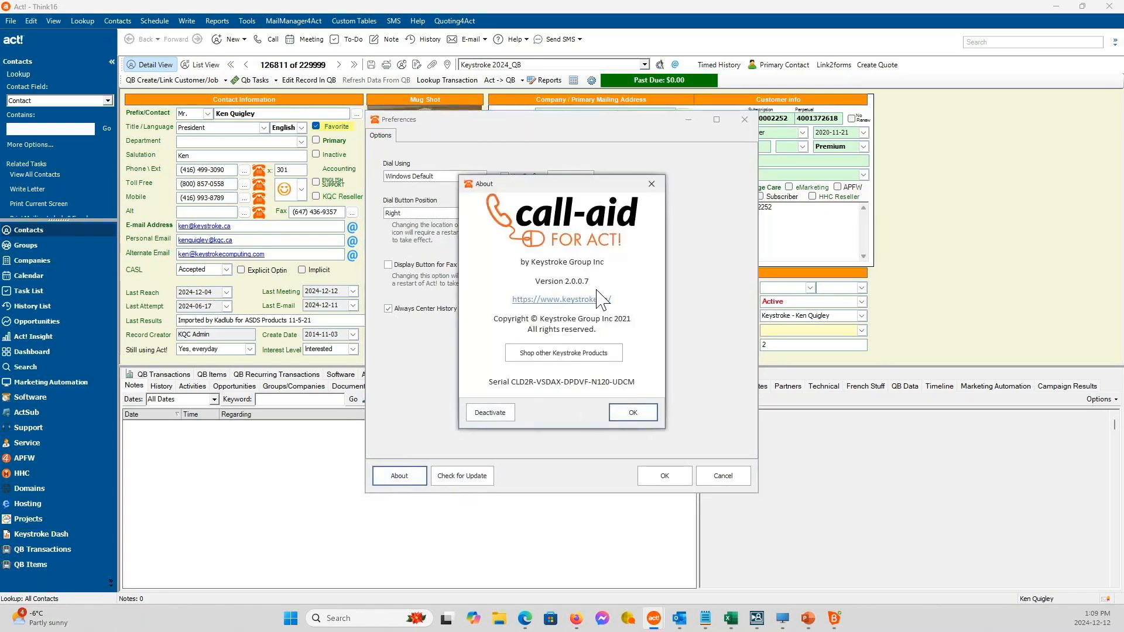
pyautogui.click(634, 413)
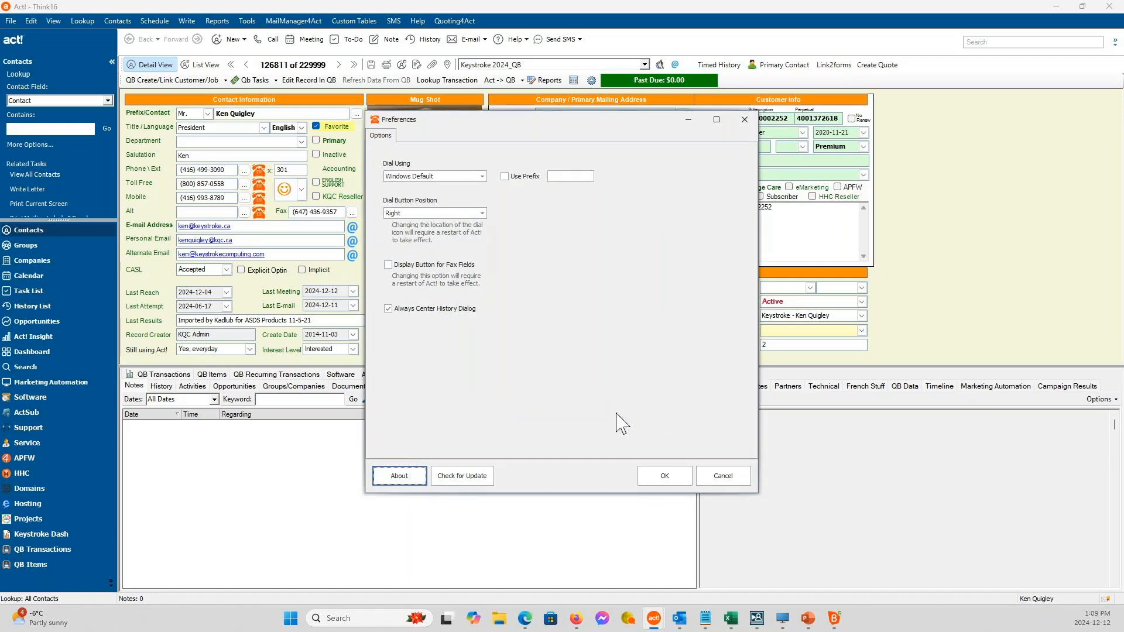
pyautogui.click(460, 483)
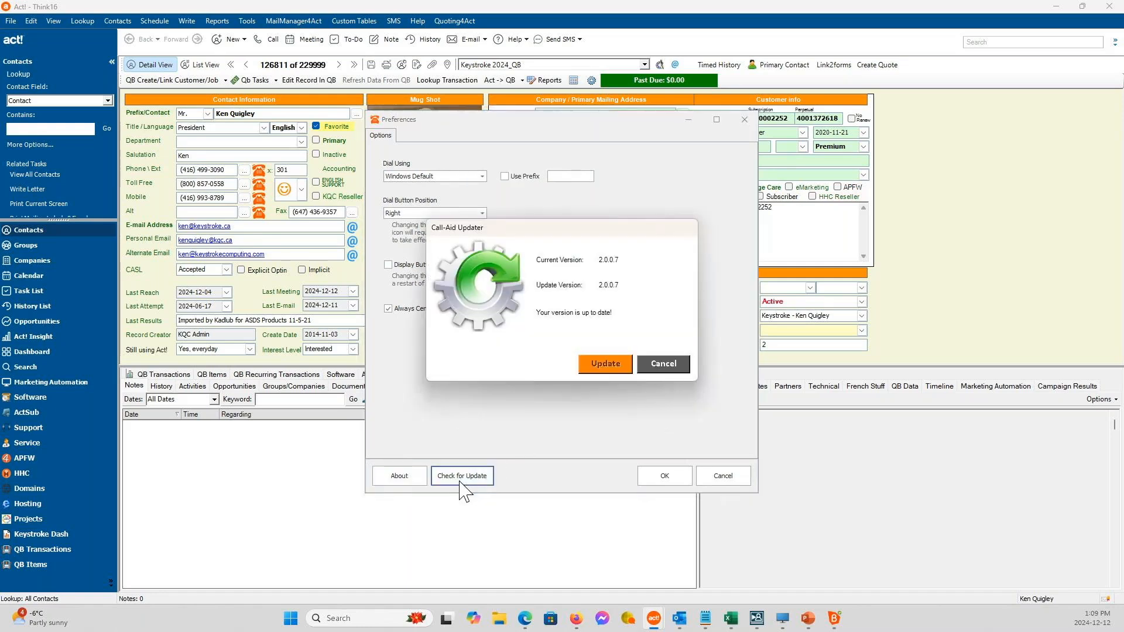
pyautogui.click(666, 369)
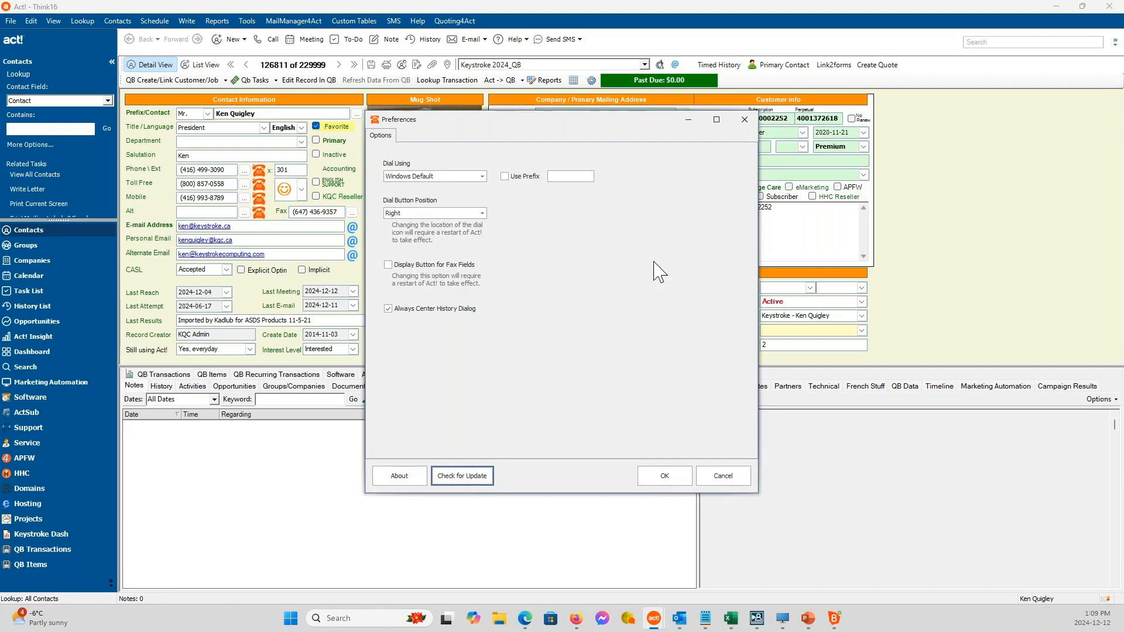
# Switch the dialing method to Softphone and review its program path and call method options plus the TAPI modem settings.
pyautogui.click(481, 176)
pyautogui.click(462, 193)
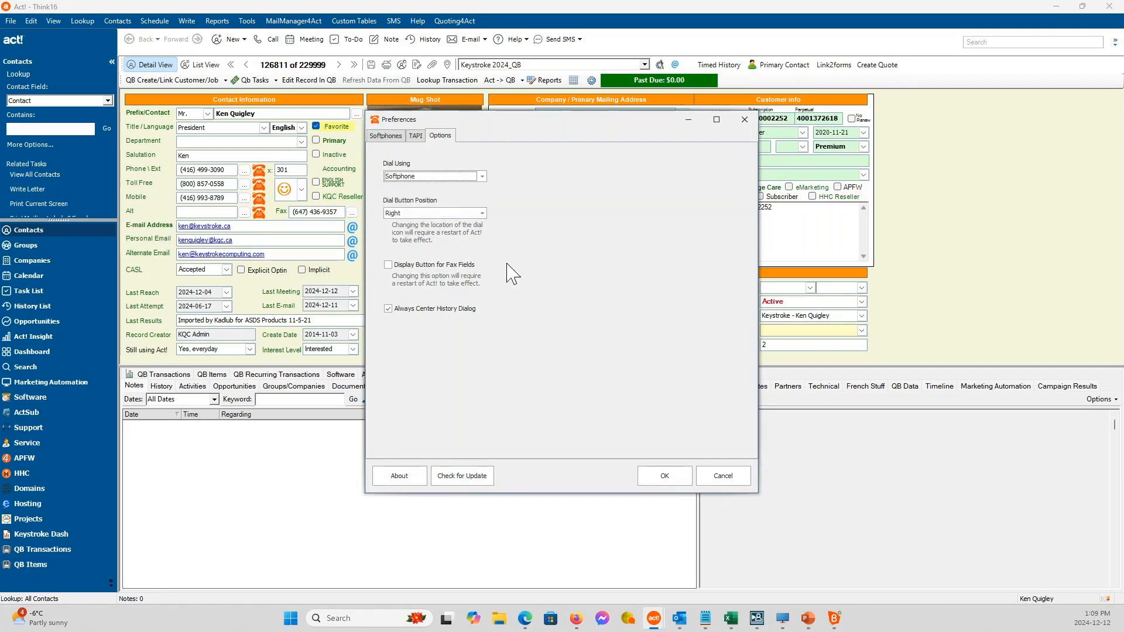
pyautogui.click(399, 137)
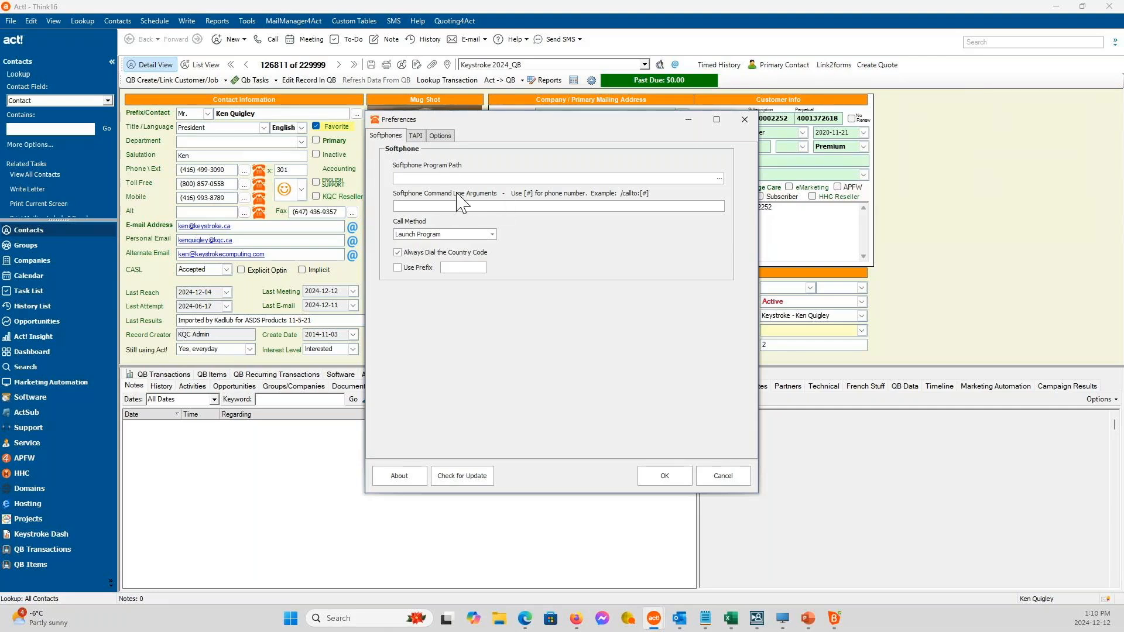
pyautogui.click(718, 178)
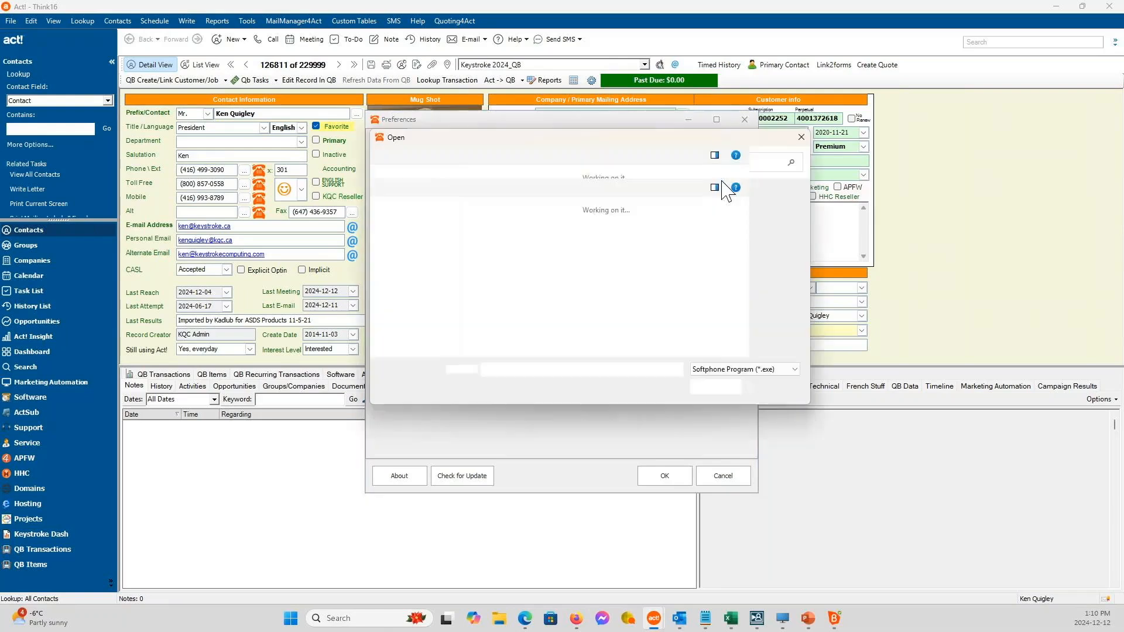
pyautogui.click(785, 387)
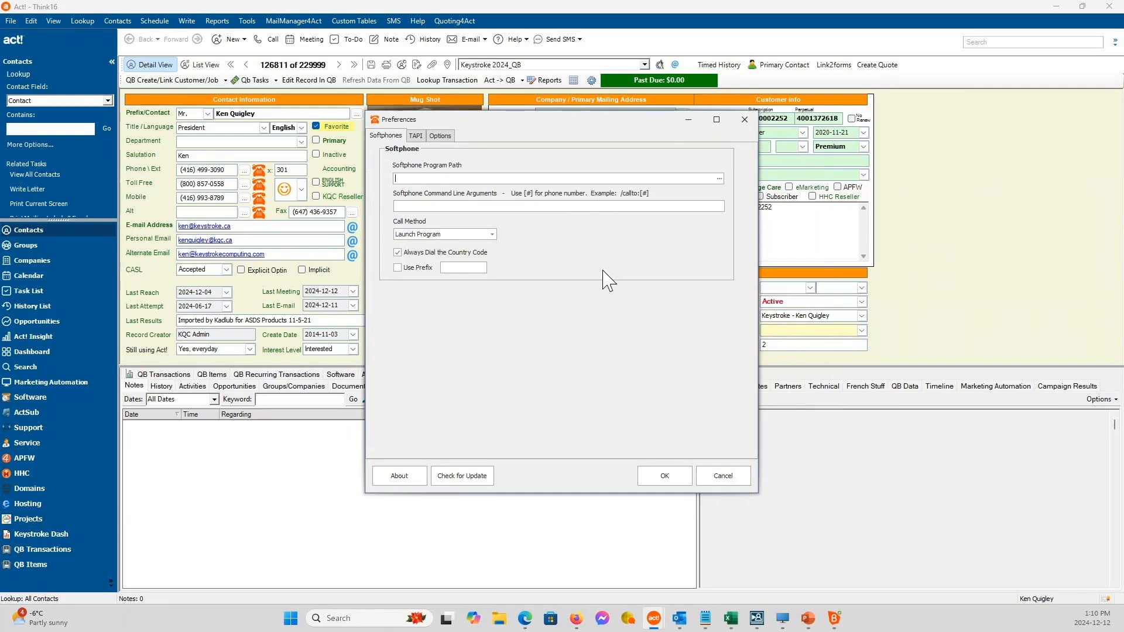
pyautogui.click(492, 234)
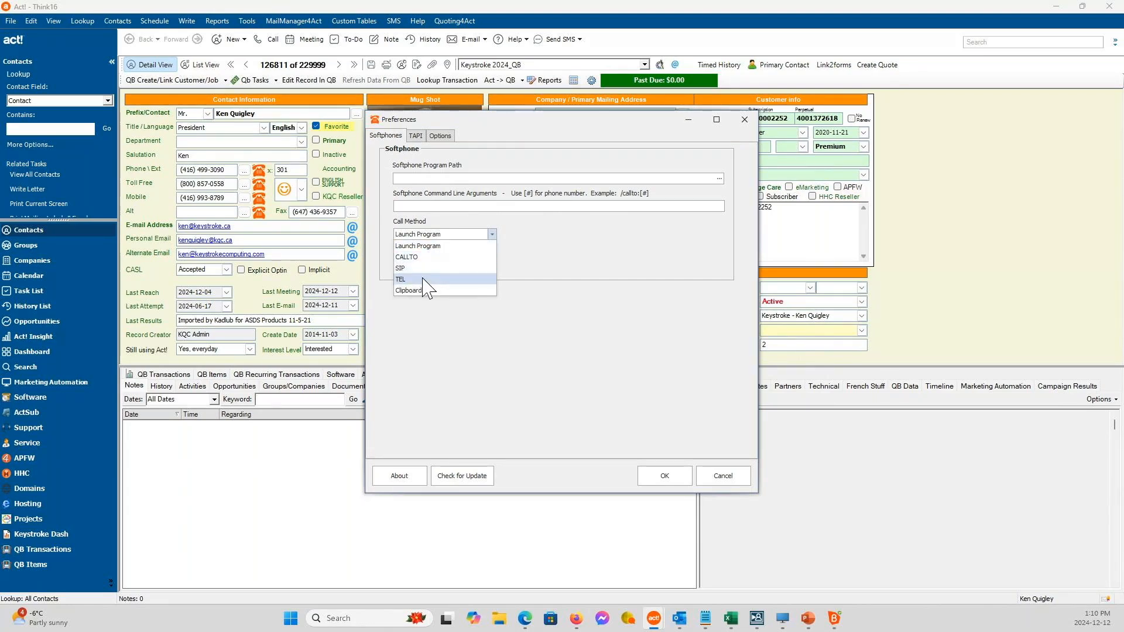
pyautogui.click(575, 263)
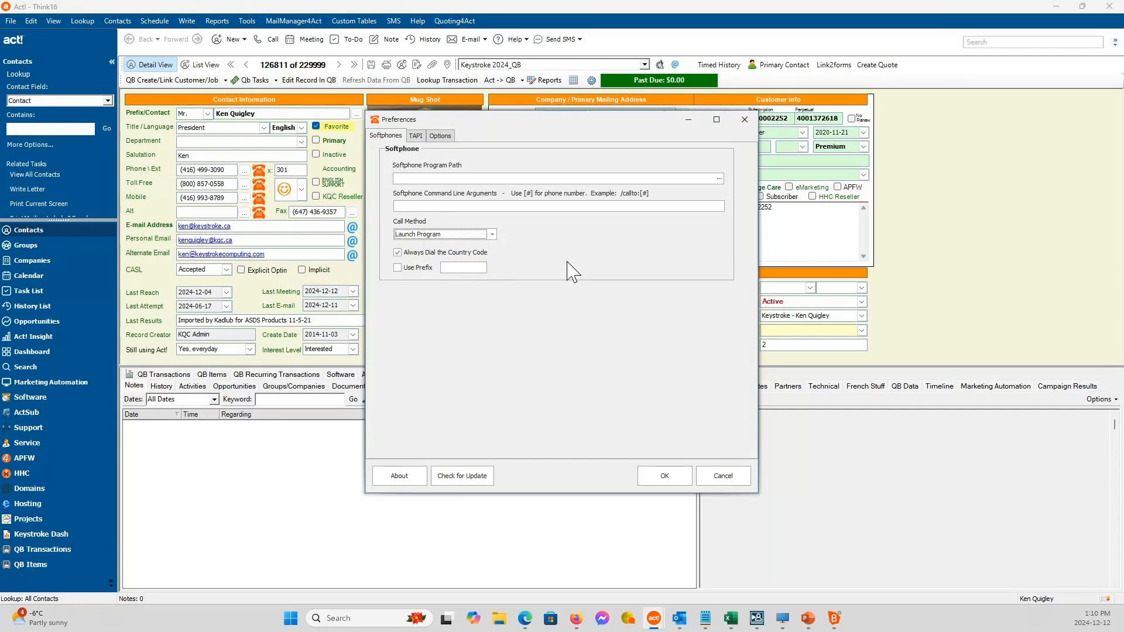
pyautogui.click(417, 135)
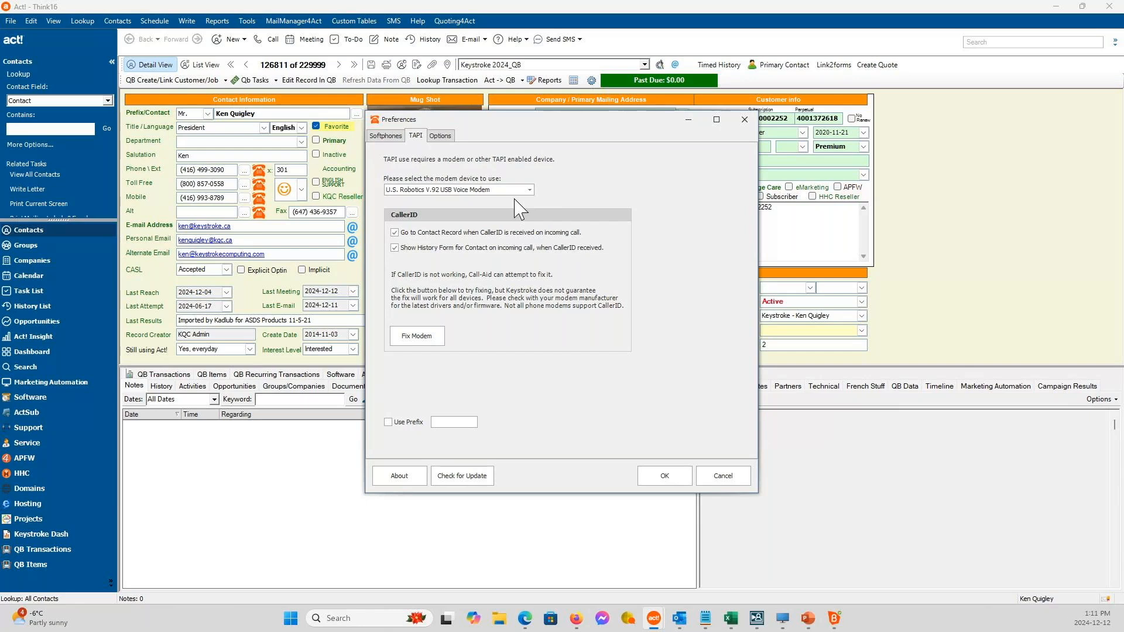
pyautogui.click(648, 185)
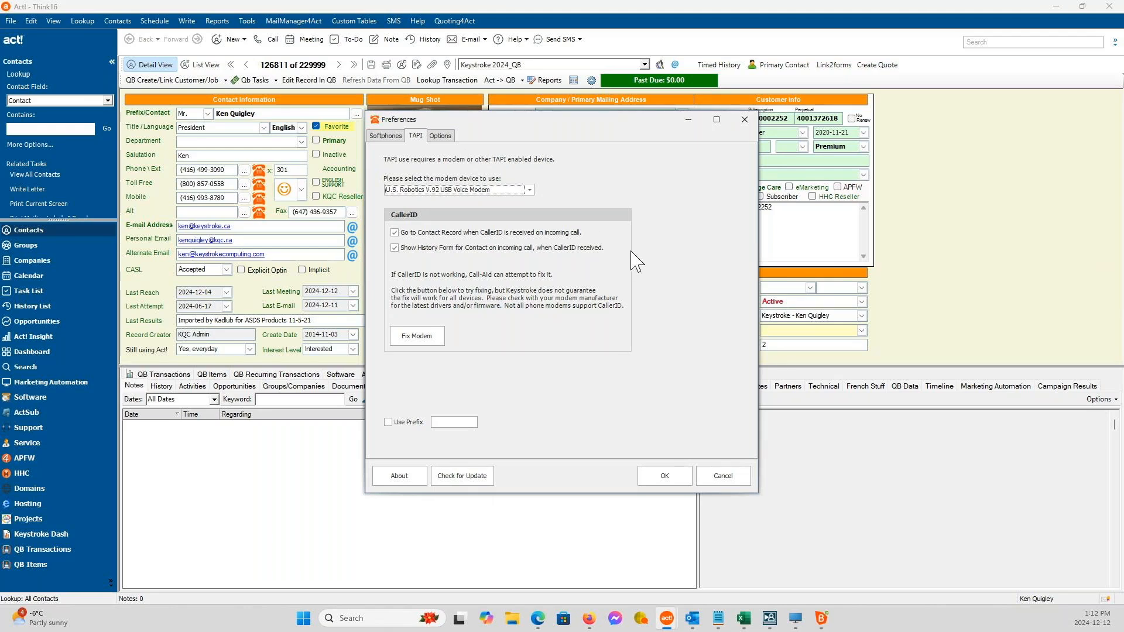
# Set the dialing method to Windows Default and save the Call-Aid preferences.
pyautogui.click(443, 139)
pyautogui.click(481, 177)
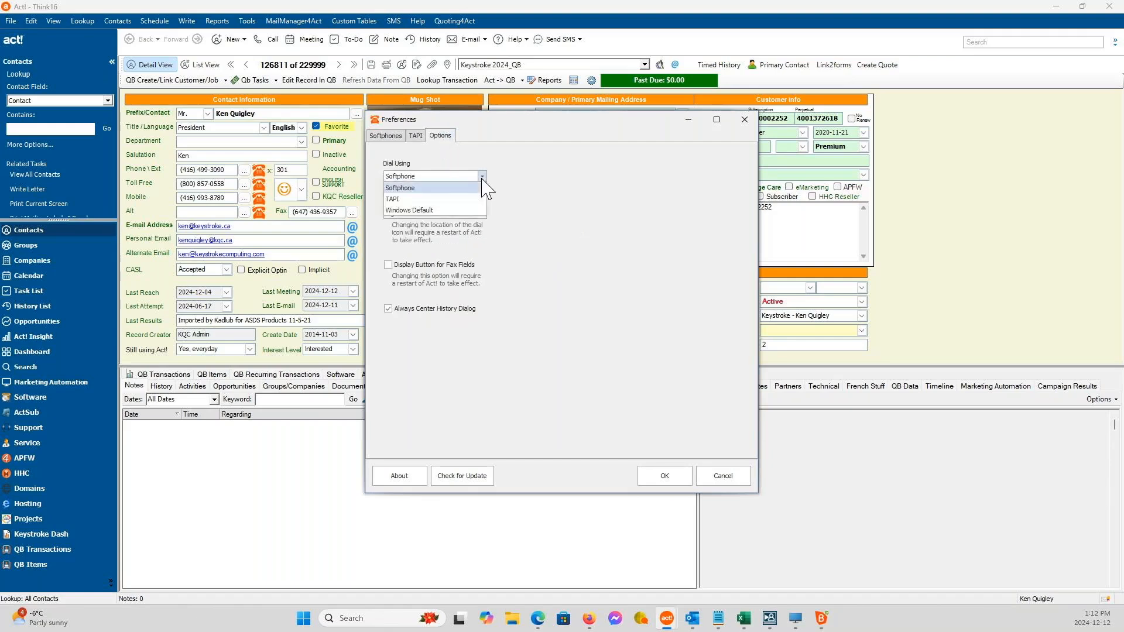
pyautogui.click(438, 212)
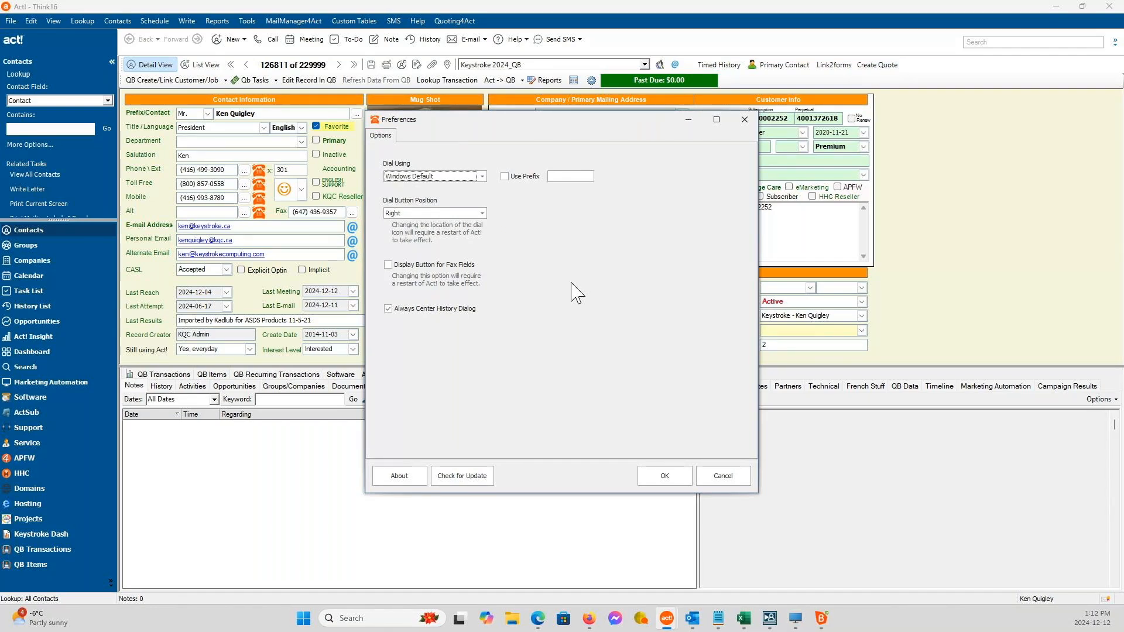
pyautogui.click(663, 476)
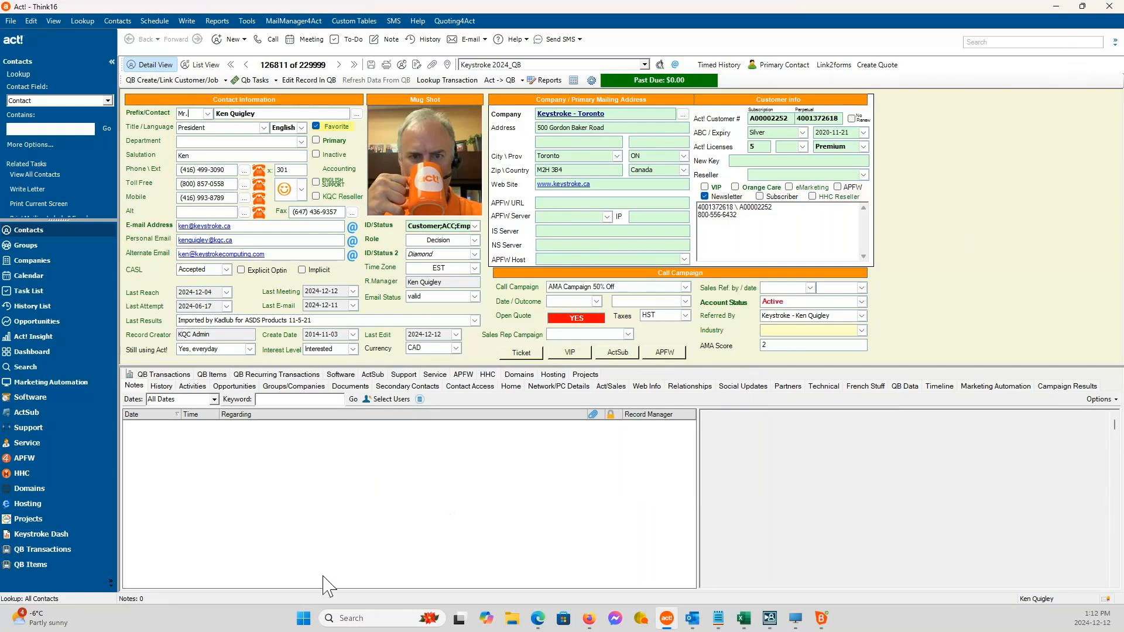
# Switch to Windows Settings and open the default apps page.
pyautogui.rightClick(305, 619)
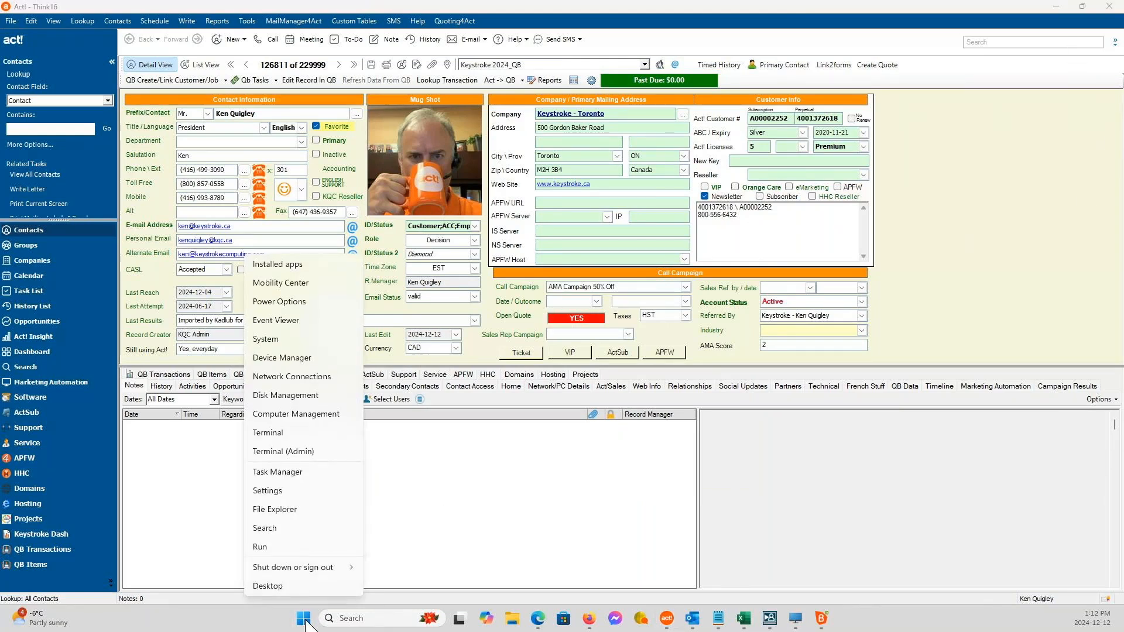
pyautogui.click(279, 495)
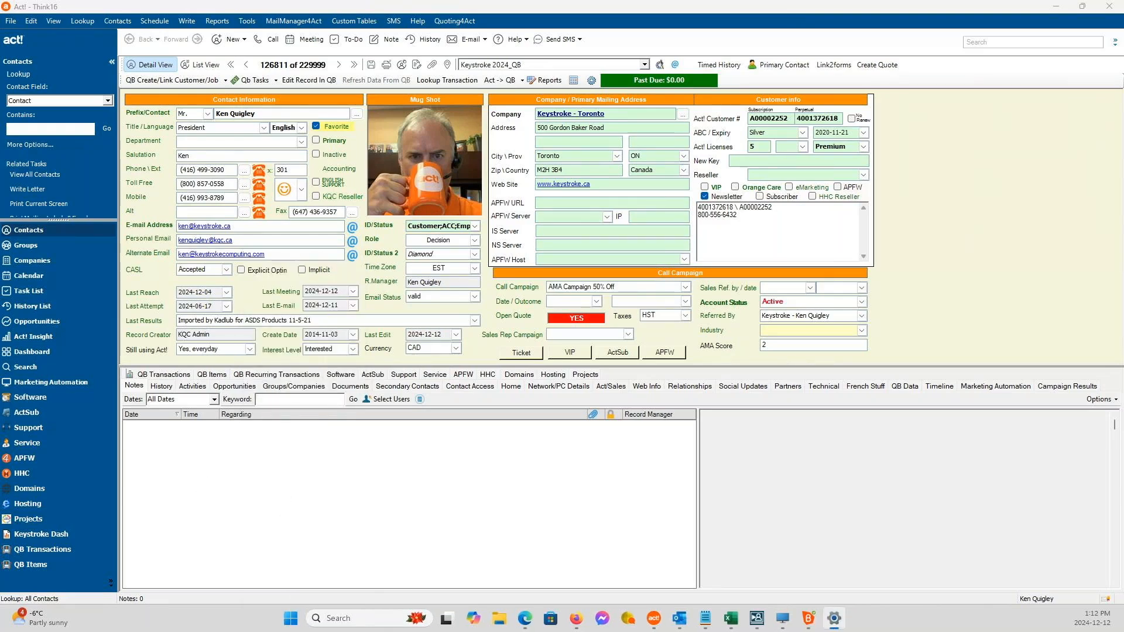
pyautogui.moveTo(431, 2); pyautogui.dragTo(518, 86)
pyautogui.click(222, 316)
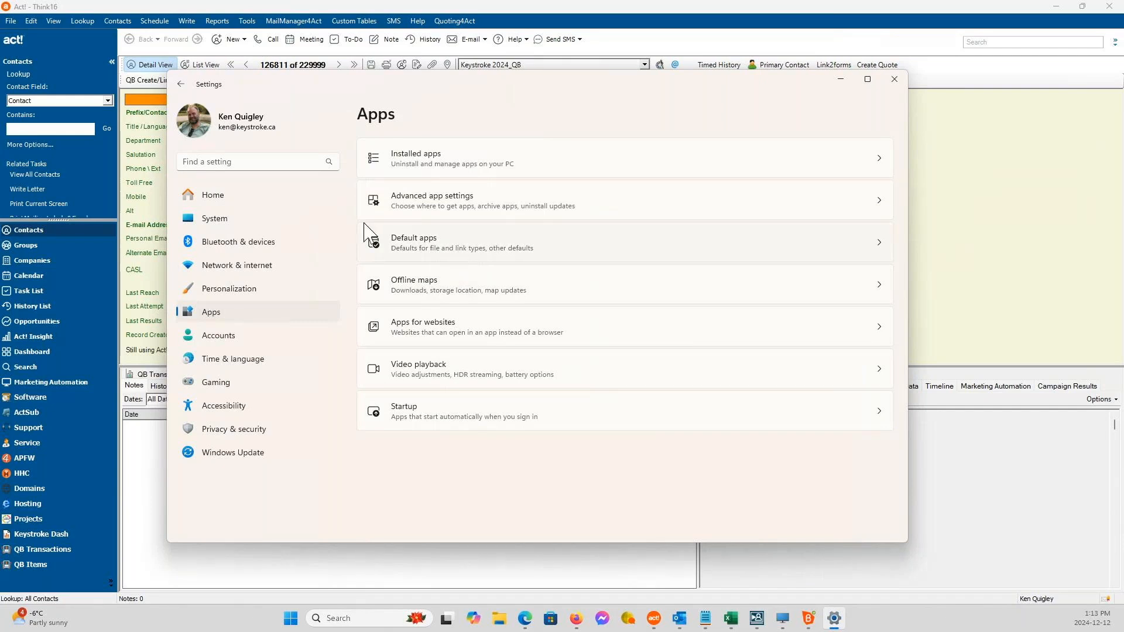
pyautogui.click(473, 252)
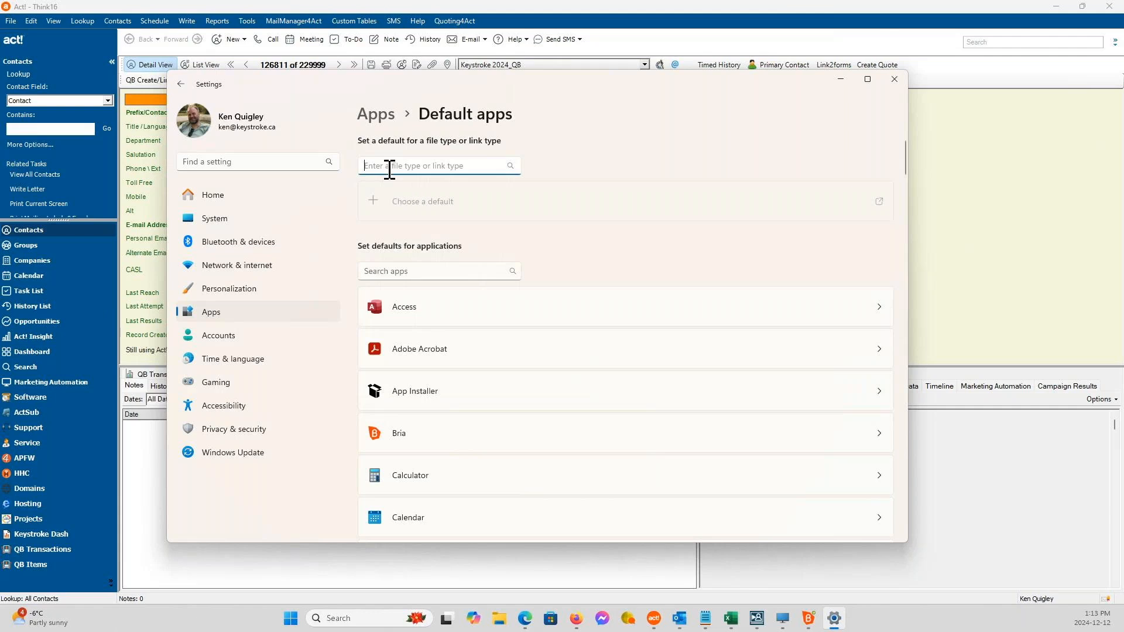
# Look up the TEL link type and review the apps available as its default, leaving the selection as is.
pyautogui.write('tel')
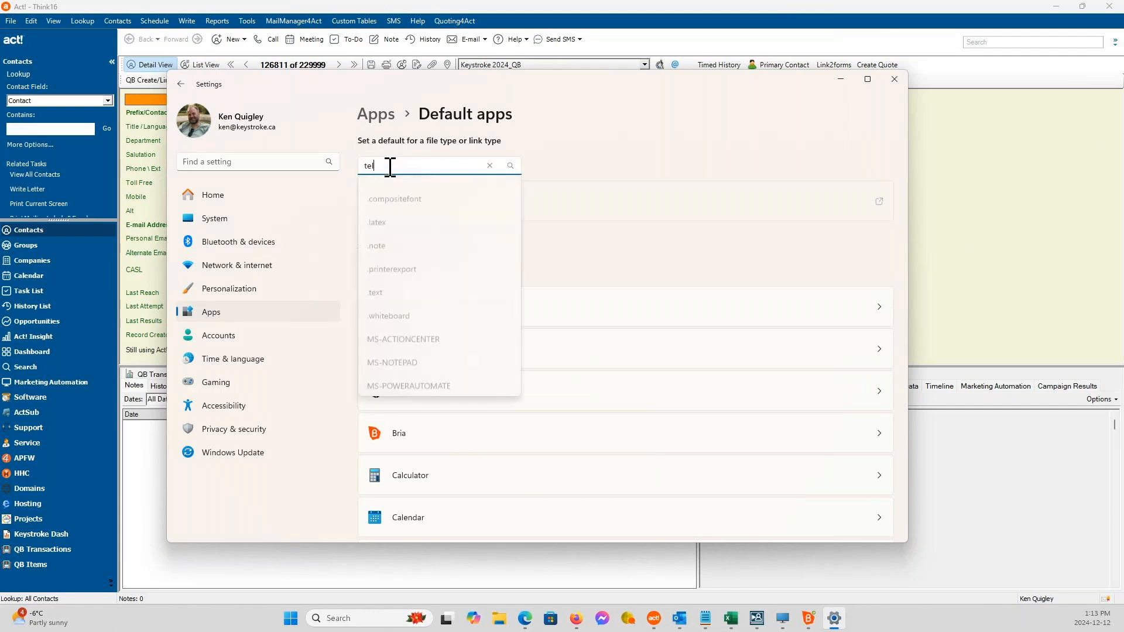
pyautogui.click(397, 193)
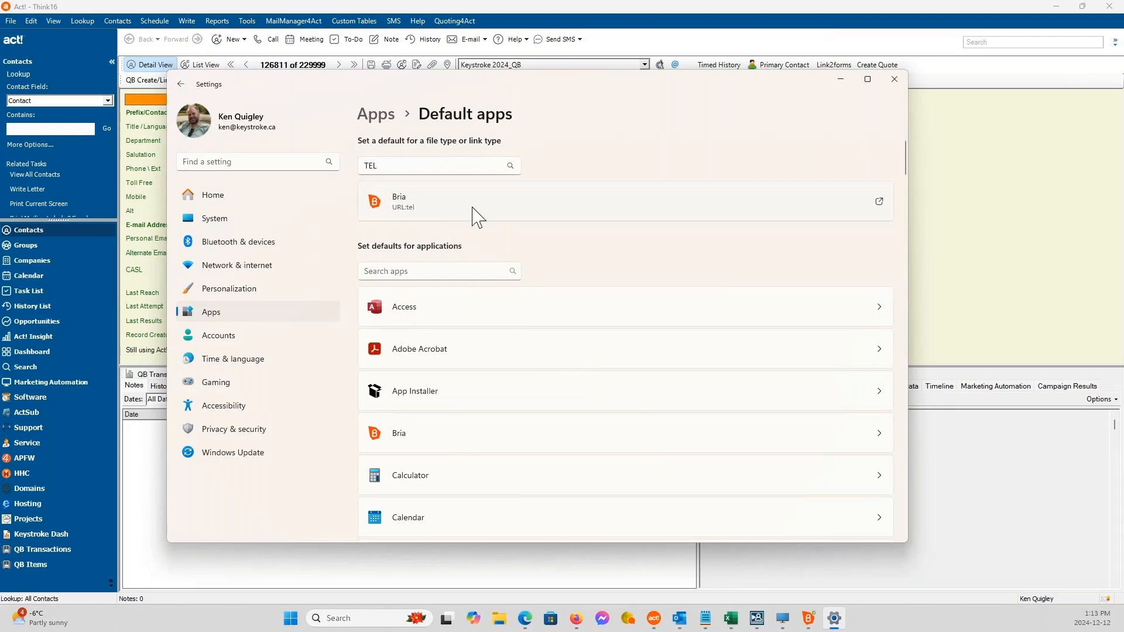
pyautogui.click(639, 210)
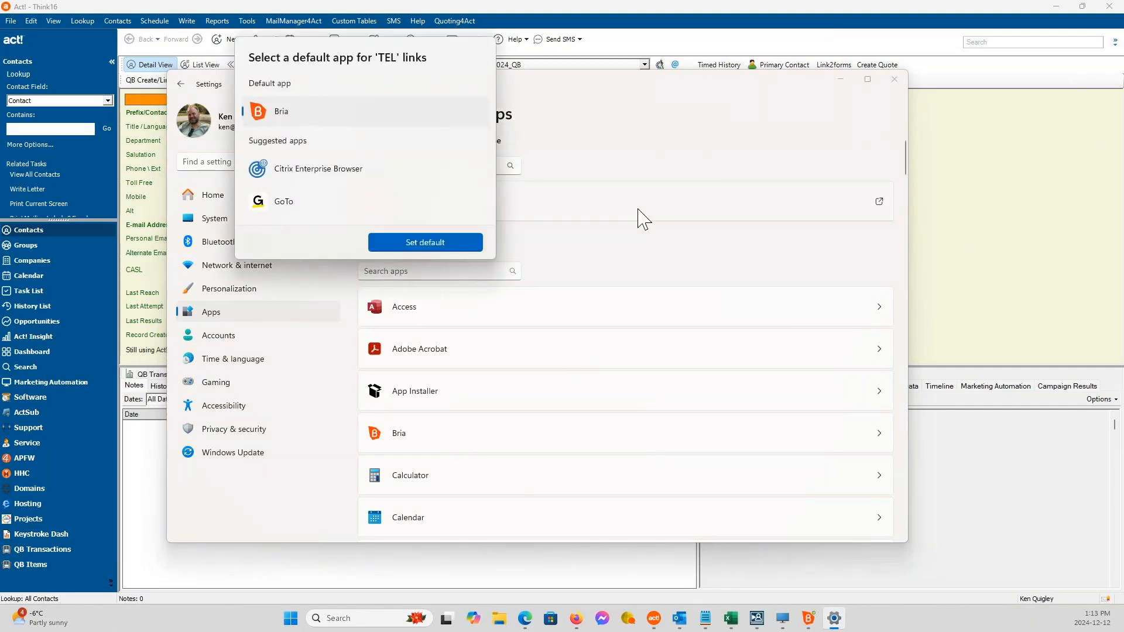
pyautogui.scroll(-3, 384, 196)
pyautogui.scroll(-4, 381, 196)
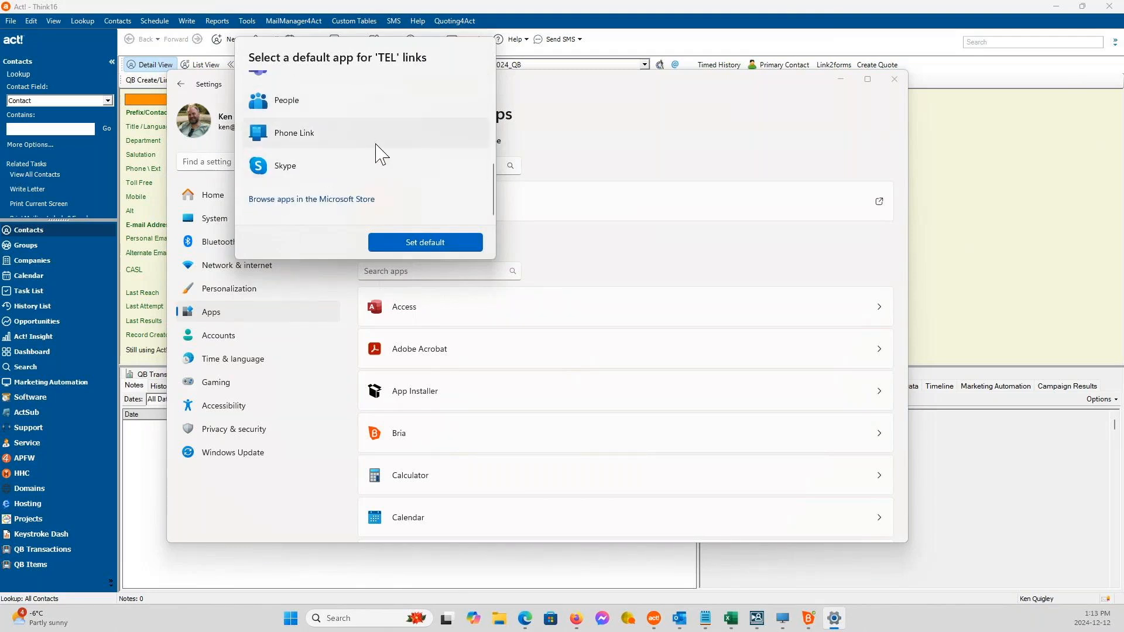
pyautogui.scroll(1, 378, 149)
pyautogui.scroll(-1, 379, 151)
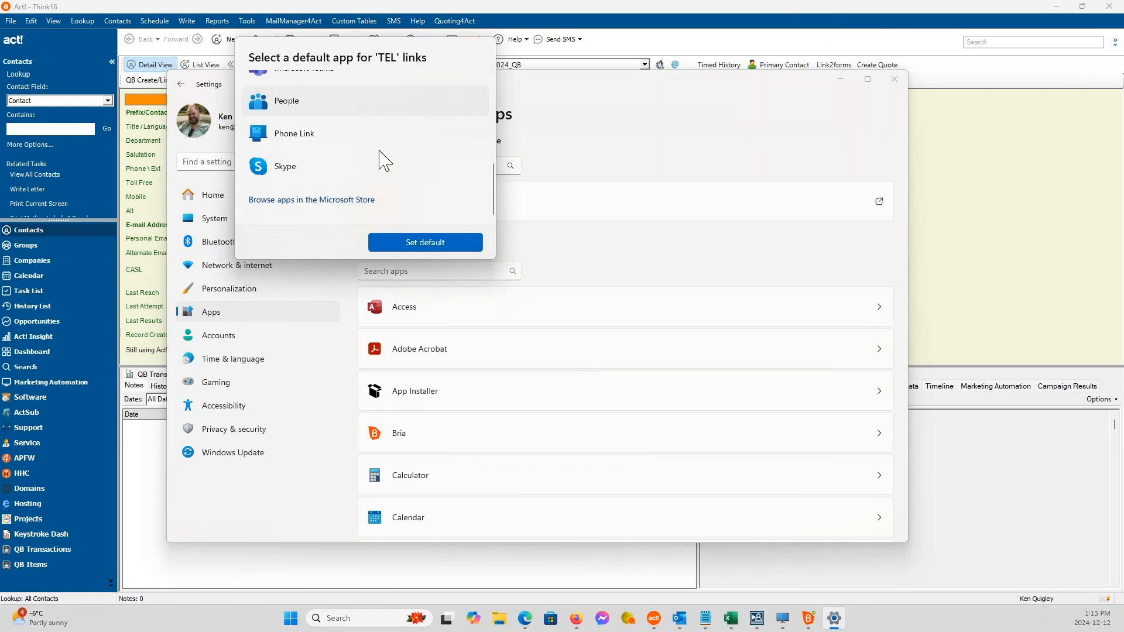
pyautogui.scroll(5, 384, 170)
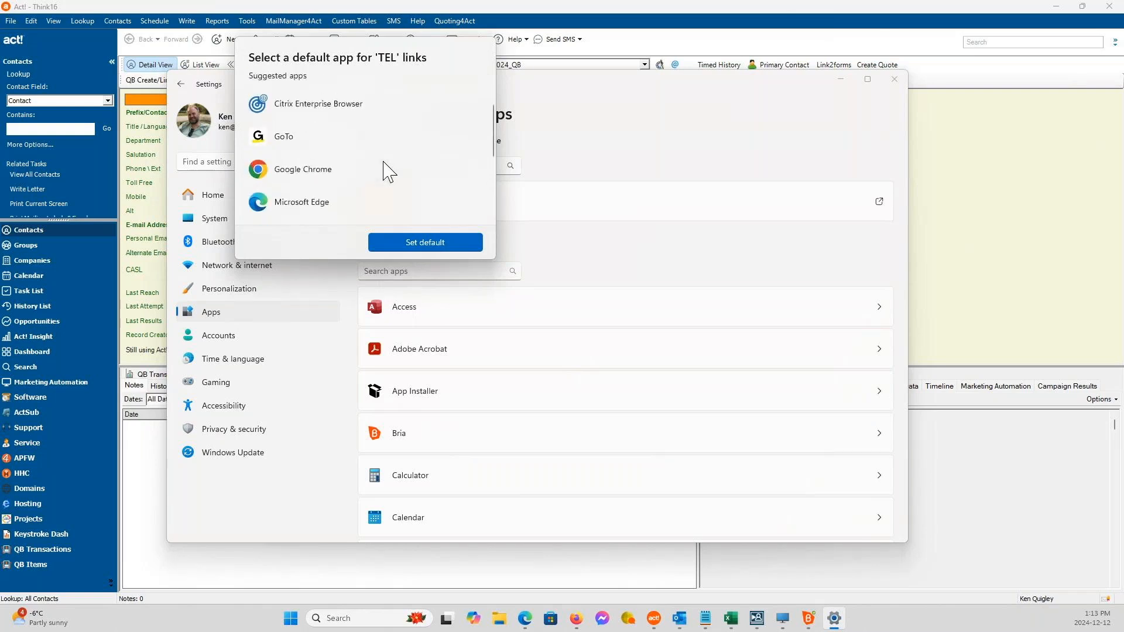
pyautogui.scroll(1, 386, 171)
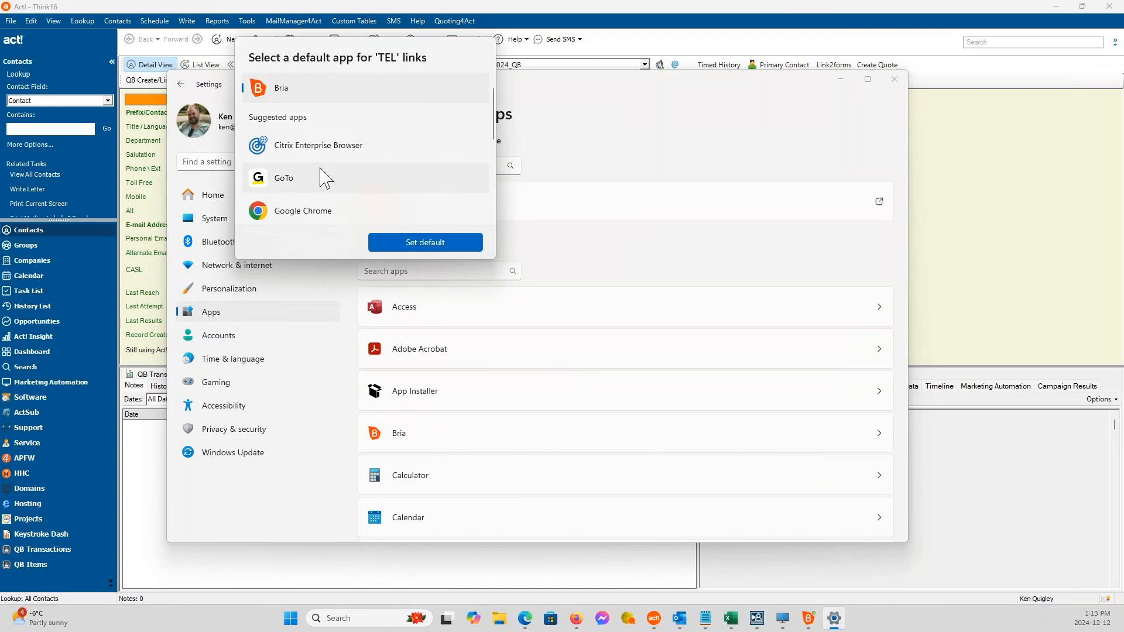
pyautogui.click(795, 123)
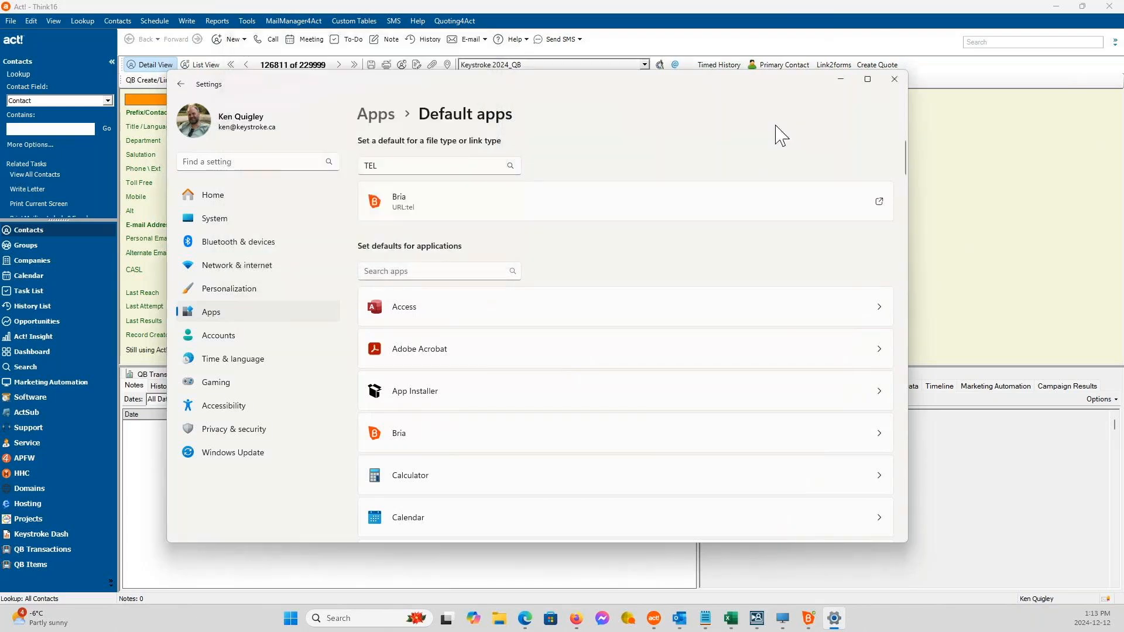
# Look up the CALLTO link type, review the apps available as its default, and close Windows Settings.
pyautogui.doubleClick(404, 165)
pyautogui.write('call')
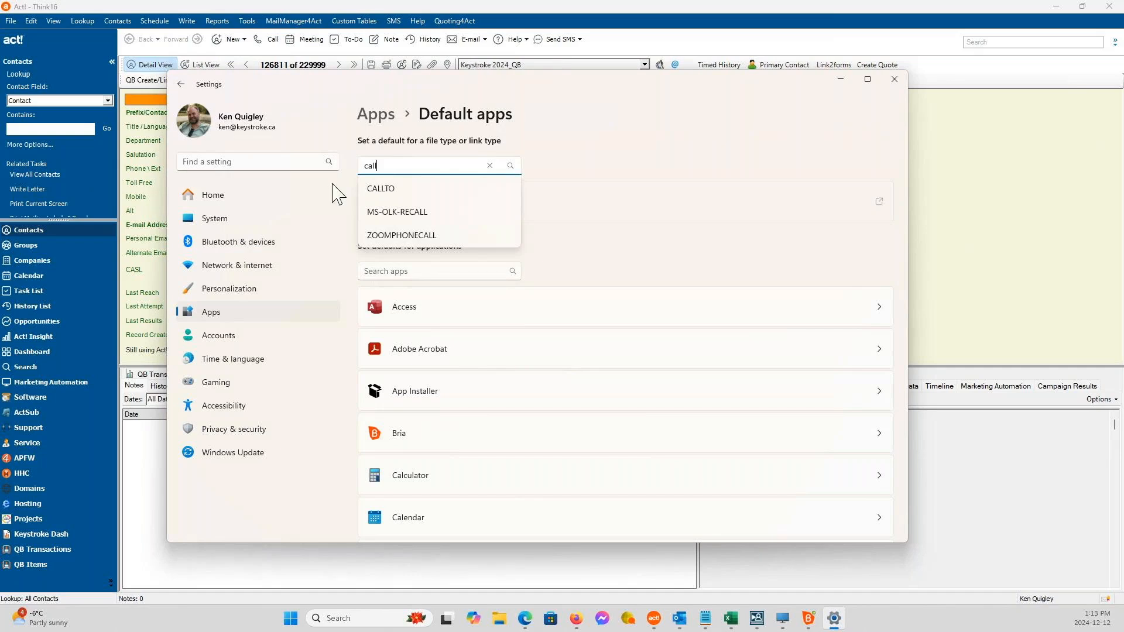
pyautogui.click(379, 188)
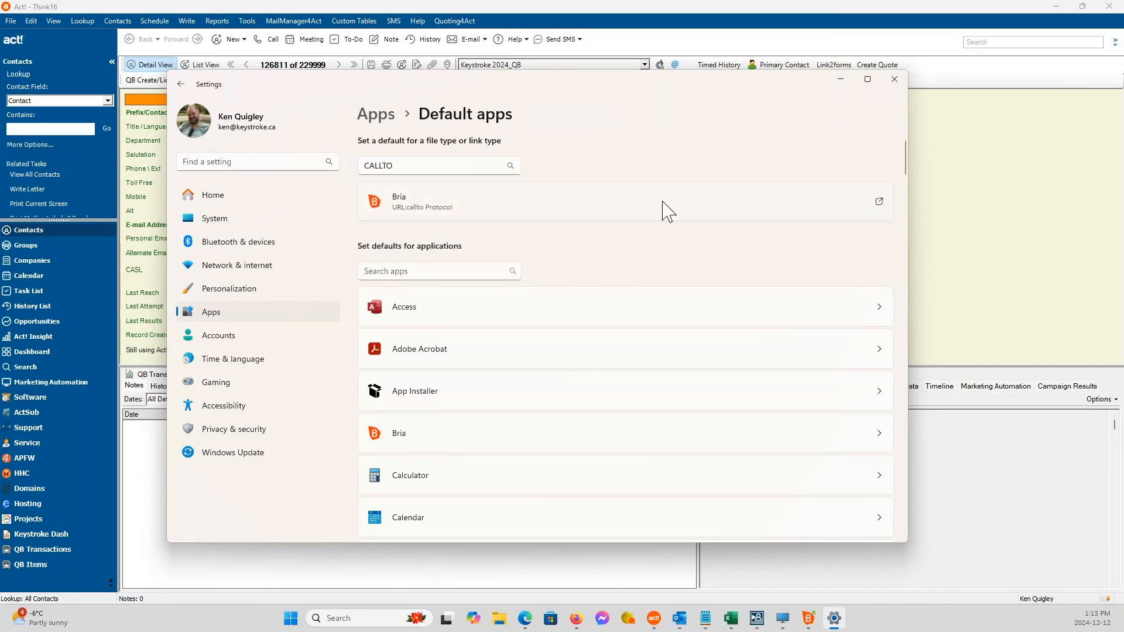
pyautogui.click(880, 208)
pyautogui.scroll(-2, 489, 351)
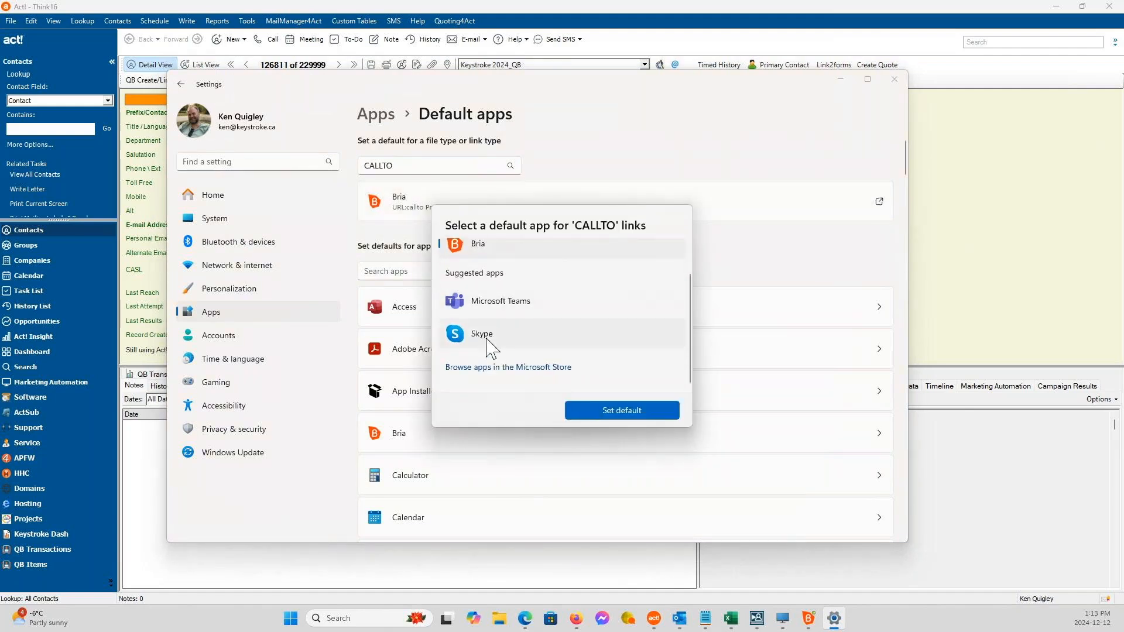
pyautogui.click(685, 130)
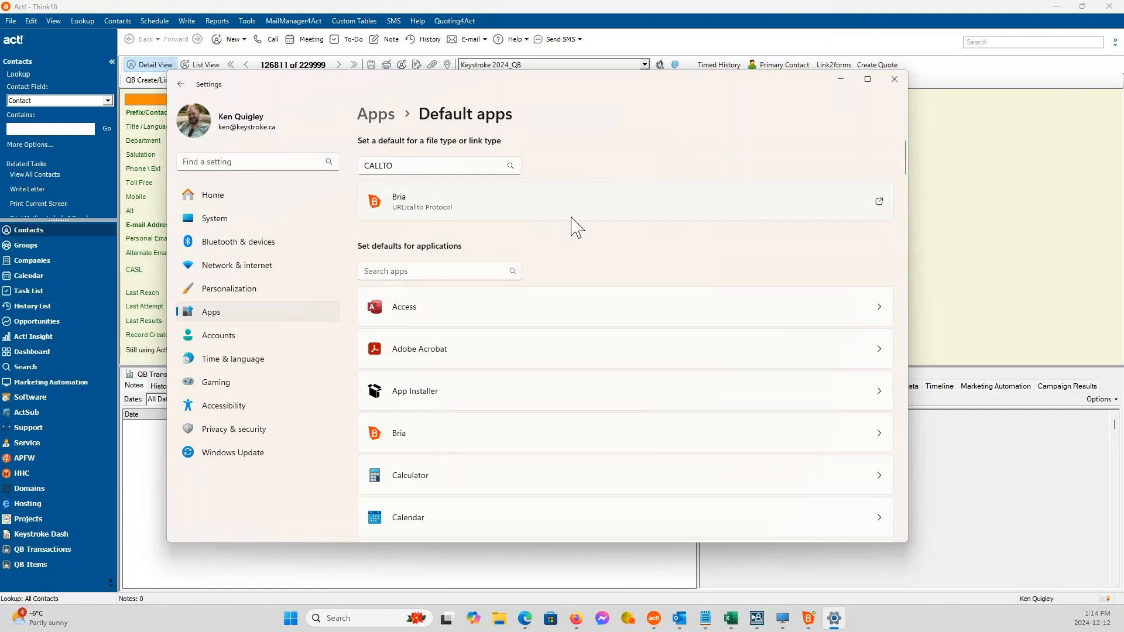
pyautogui.click(895, 80)
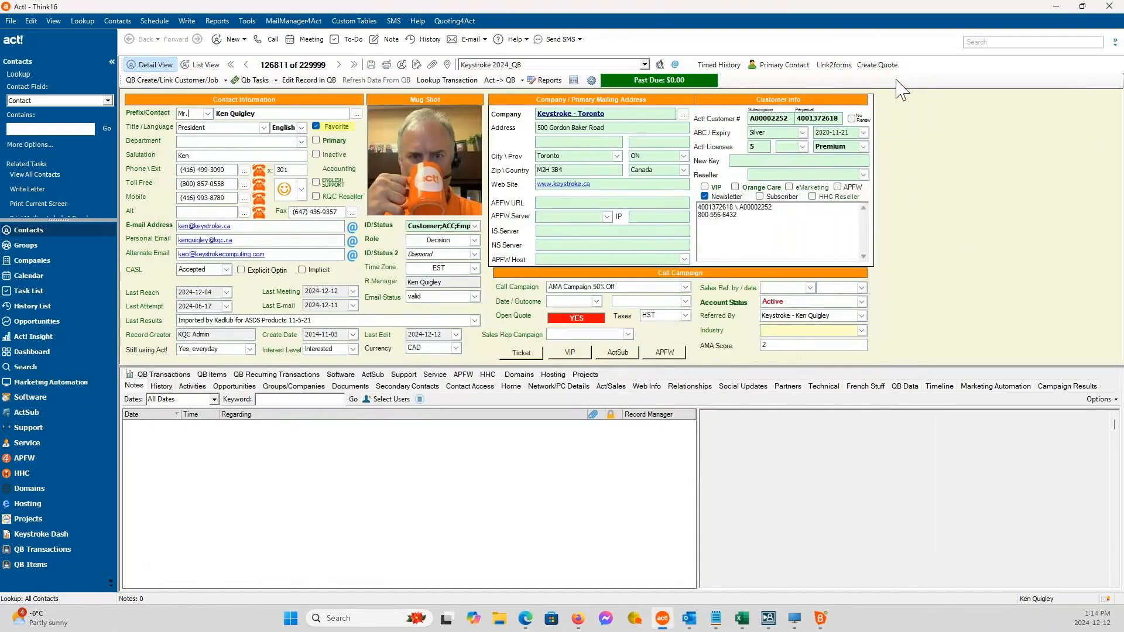
# Place and end a test call to the contact's main phone number, and save its record with the result Call Attempted.
pyautogui.click(258, 172)
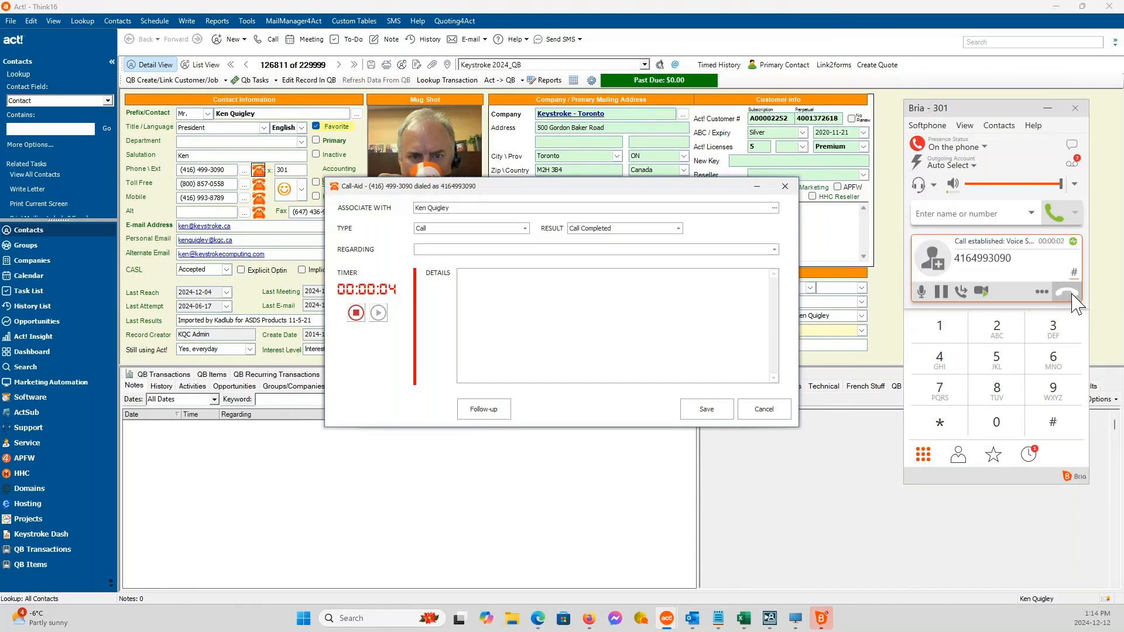
pyautogui.click(1066, 292)
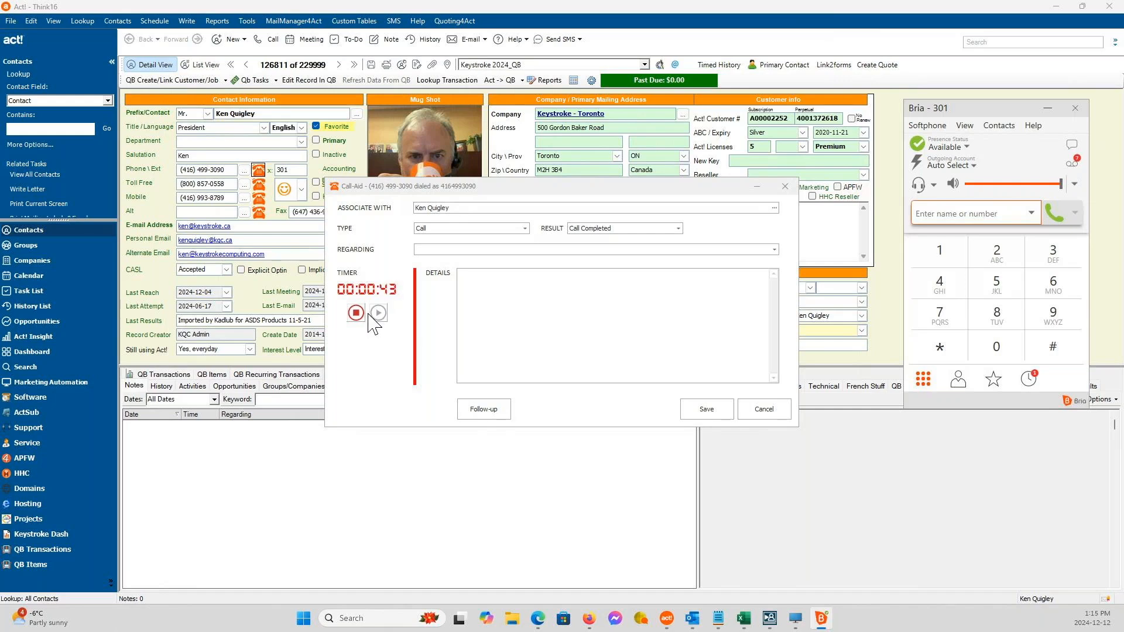
pyautogui.click(678, 228)
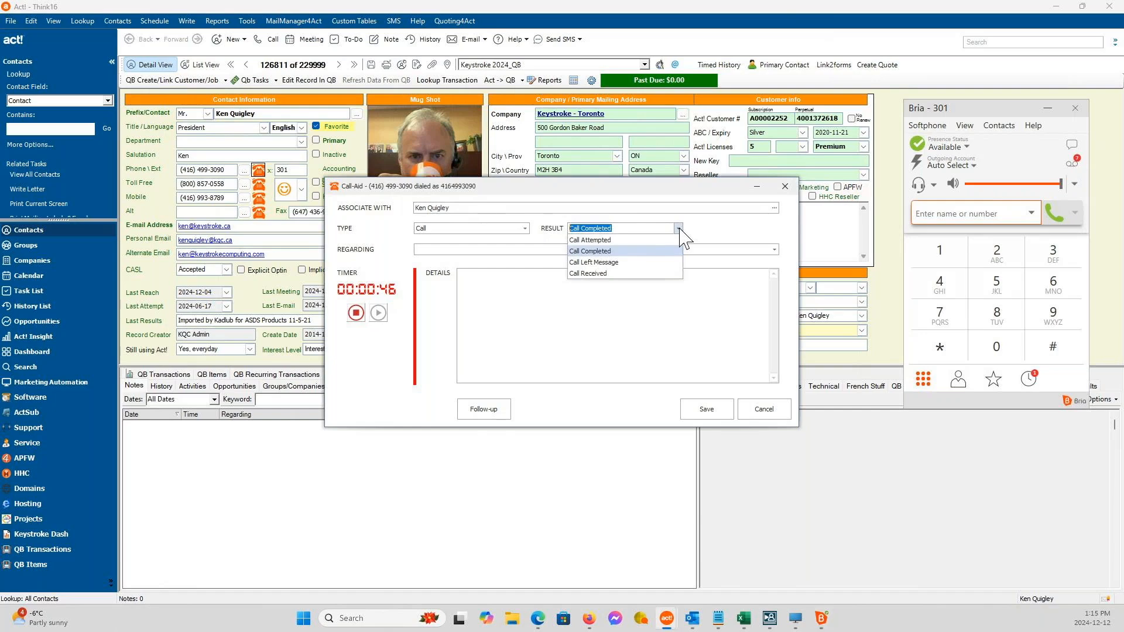
pyautogui.click(641, 260)
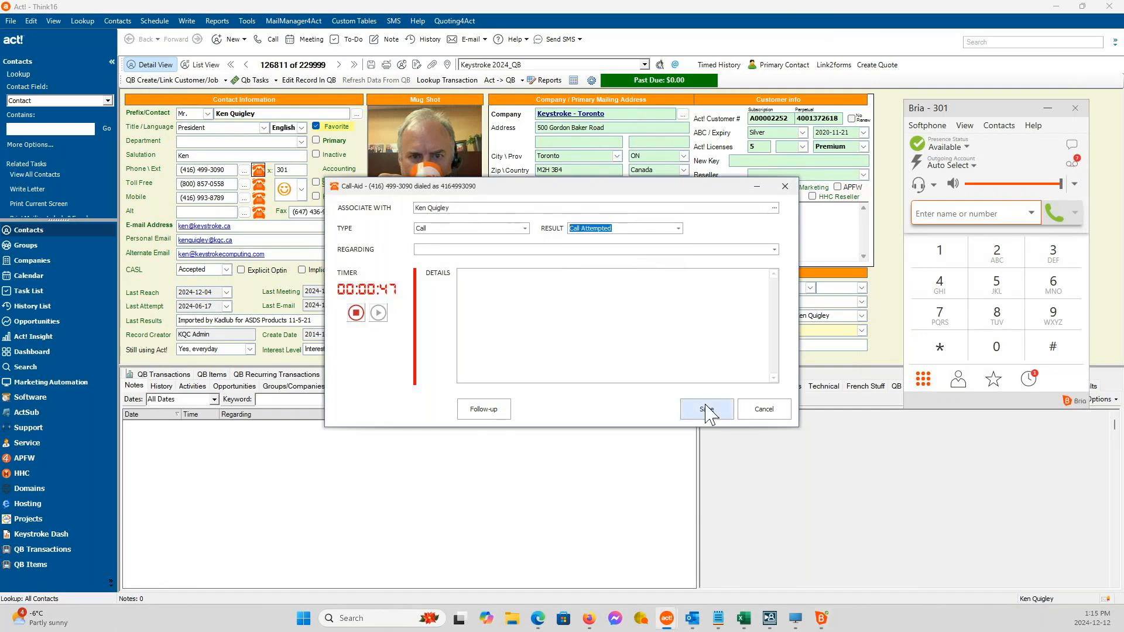
pyautogui.click(708, 409)
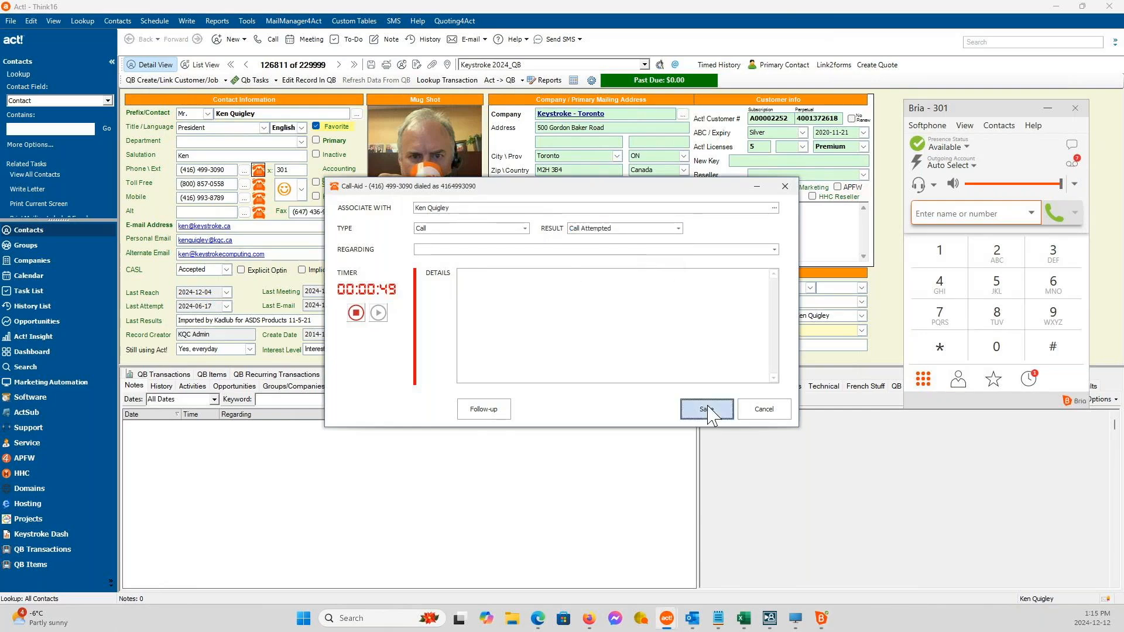
# Examine the saved Call Attempted entry in the contact's history and close it without saving changes.
pyautogui.click(164, 387)
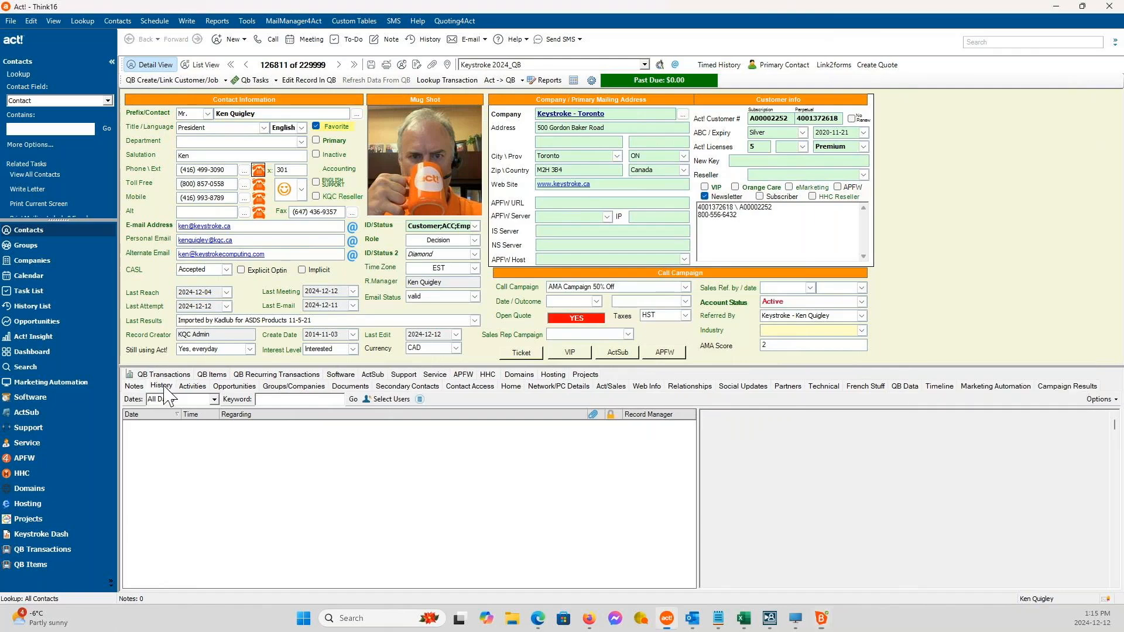
pyautogui.click(243, 440)
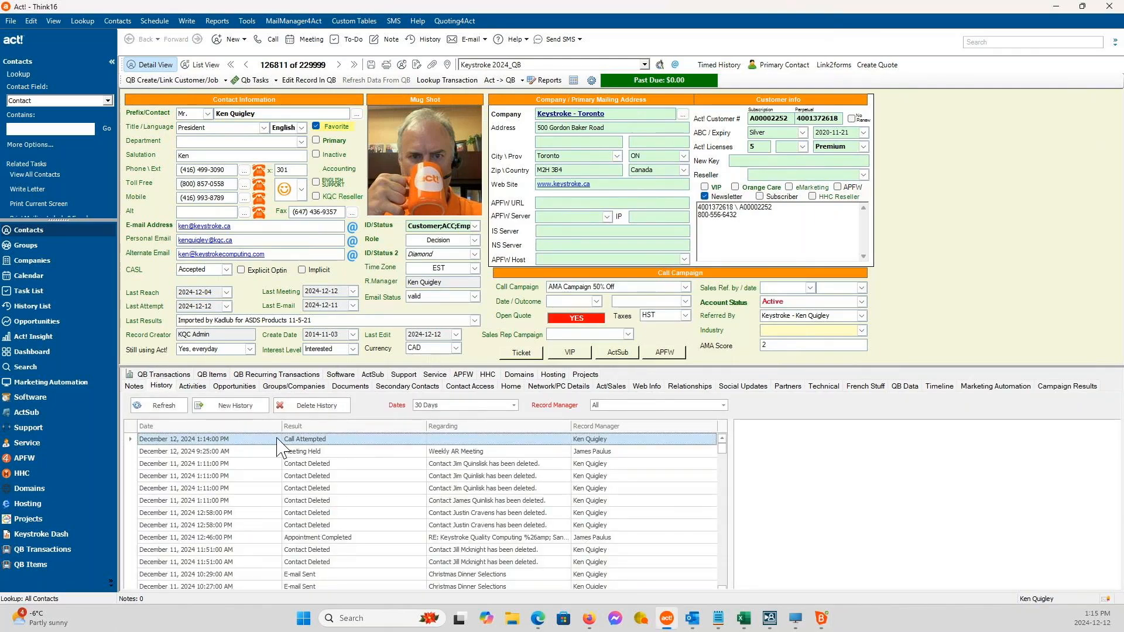
pyautogui.click(209, 438)
pyautogui.doubleClick(210, 438)
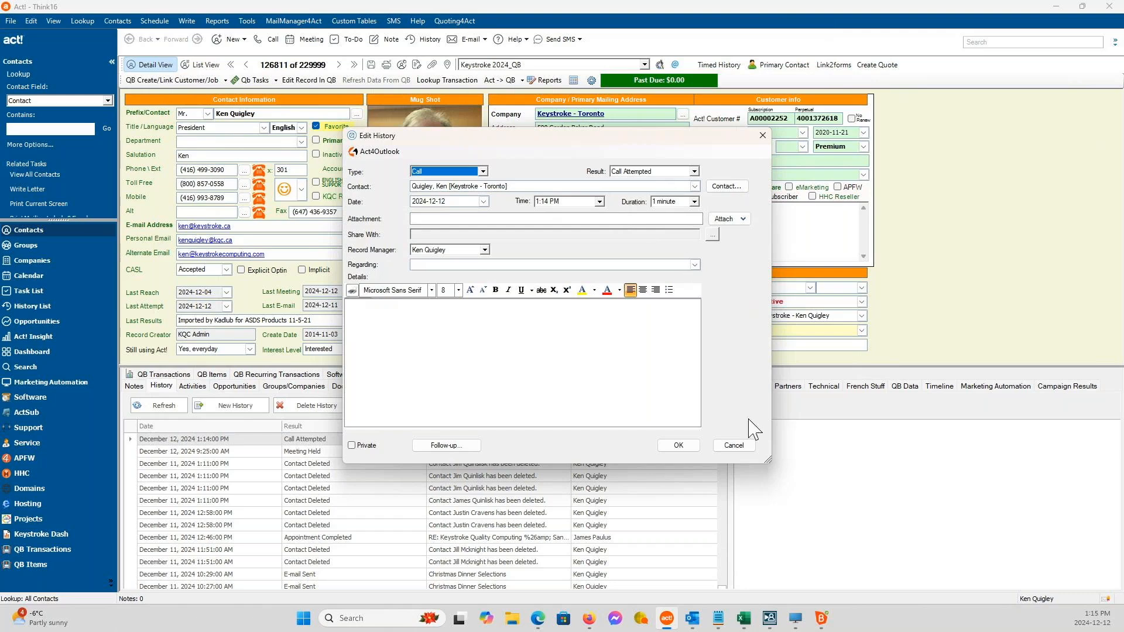
pyautogui.click(733, 446)
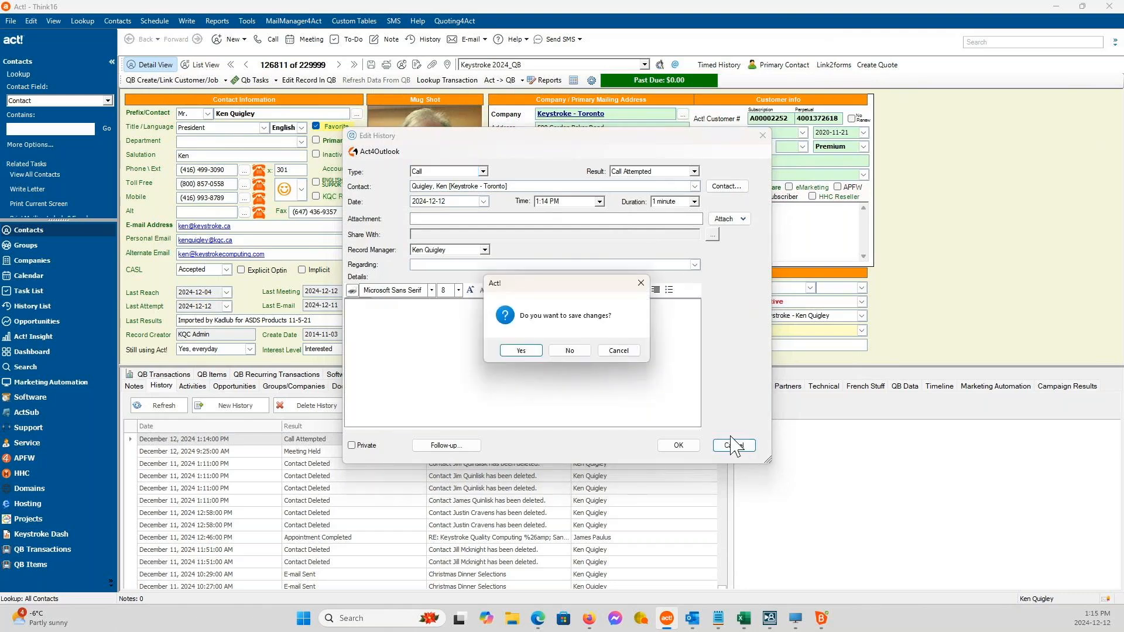
pyautogui.click(579, 354)
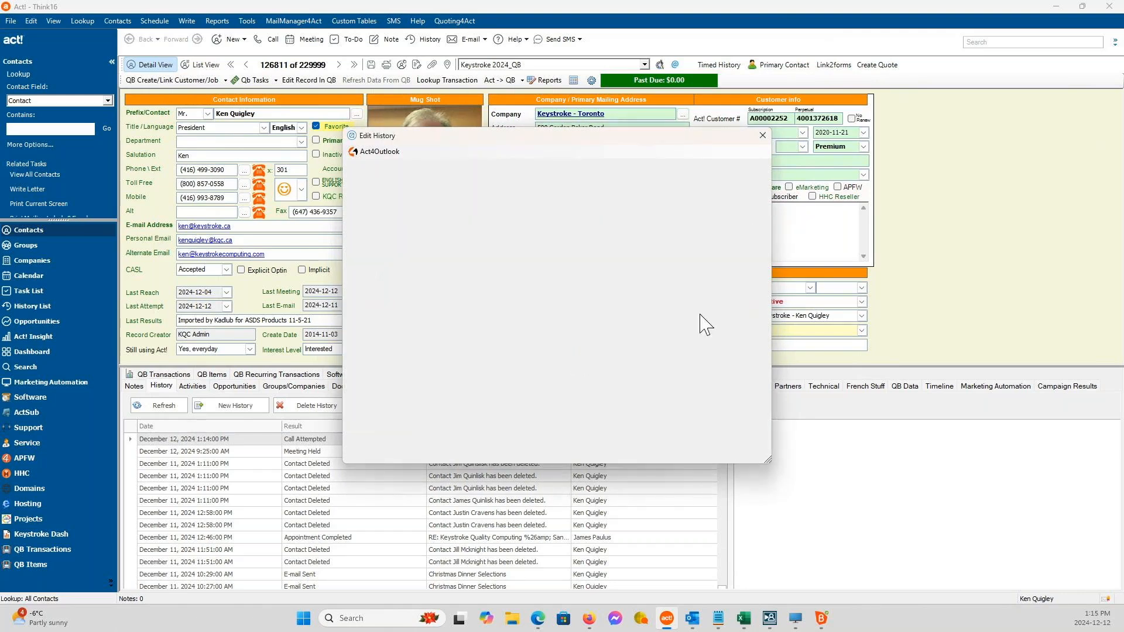
# Place and end a test call to the mobile number, preview its follow-up activity form, and discard both the follow-up and call record.
pyautogui.click(264, 205)
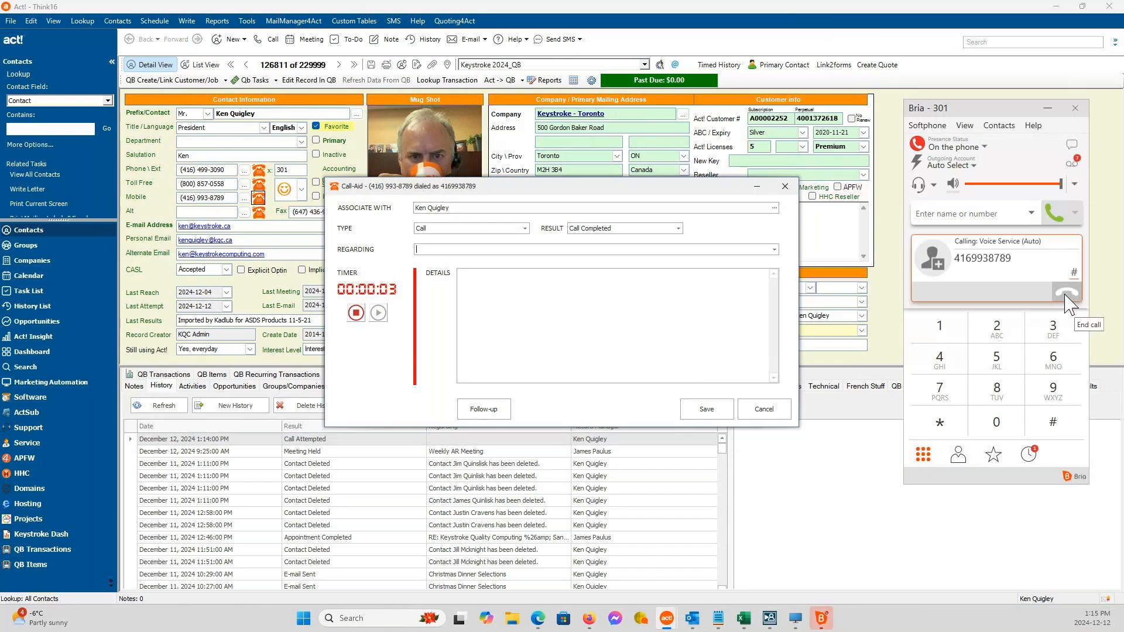
pyautogui.click(1067, 303)
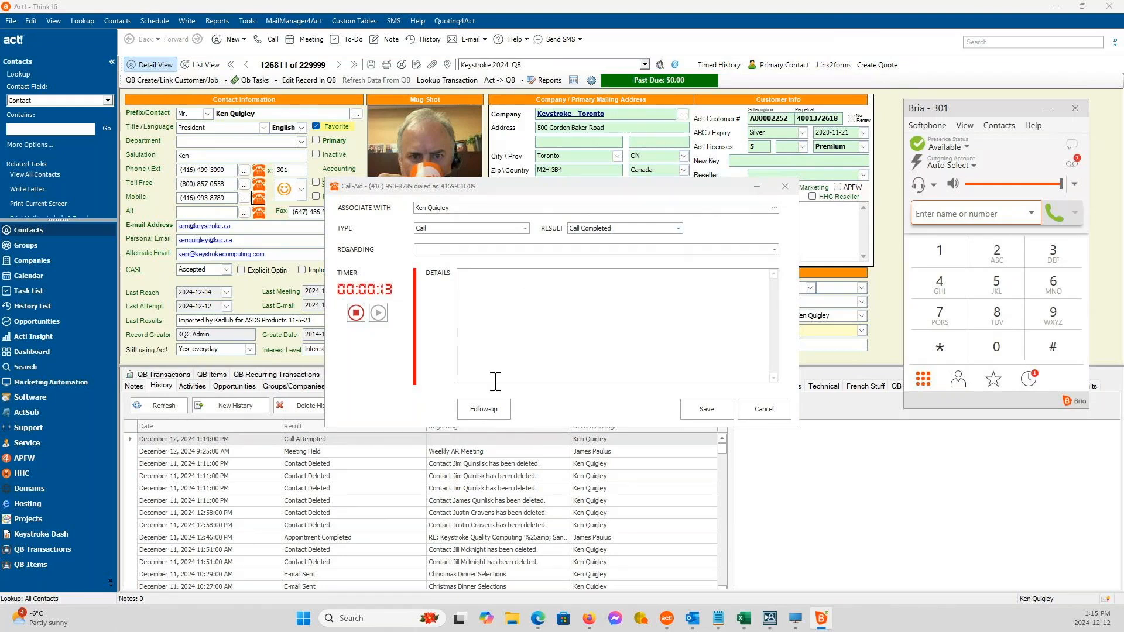
pyautogui.click(483, 410)
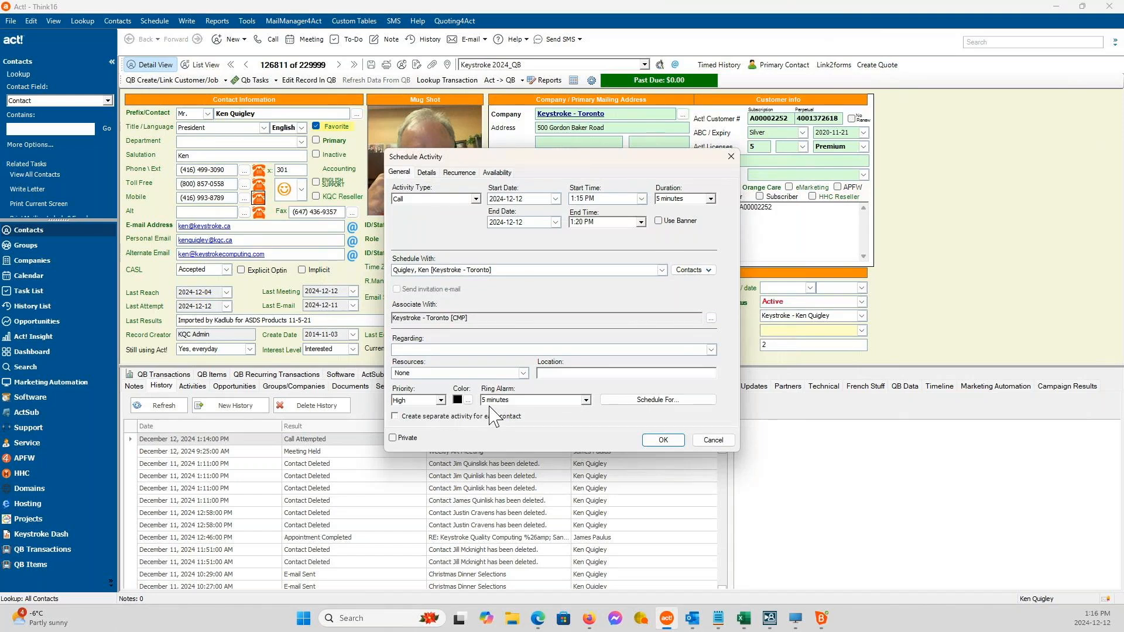
pyautogui.click(723, 443)
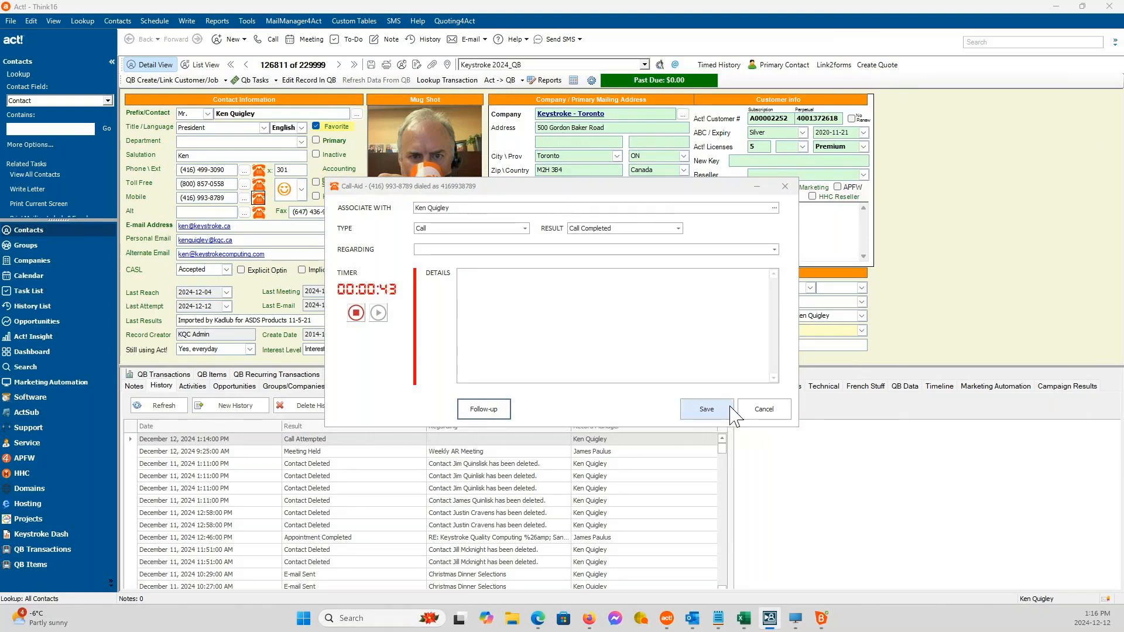
pyautogui.click(763, 409)
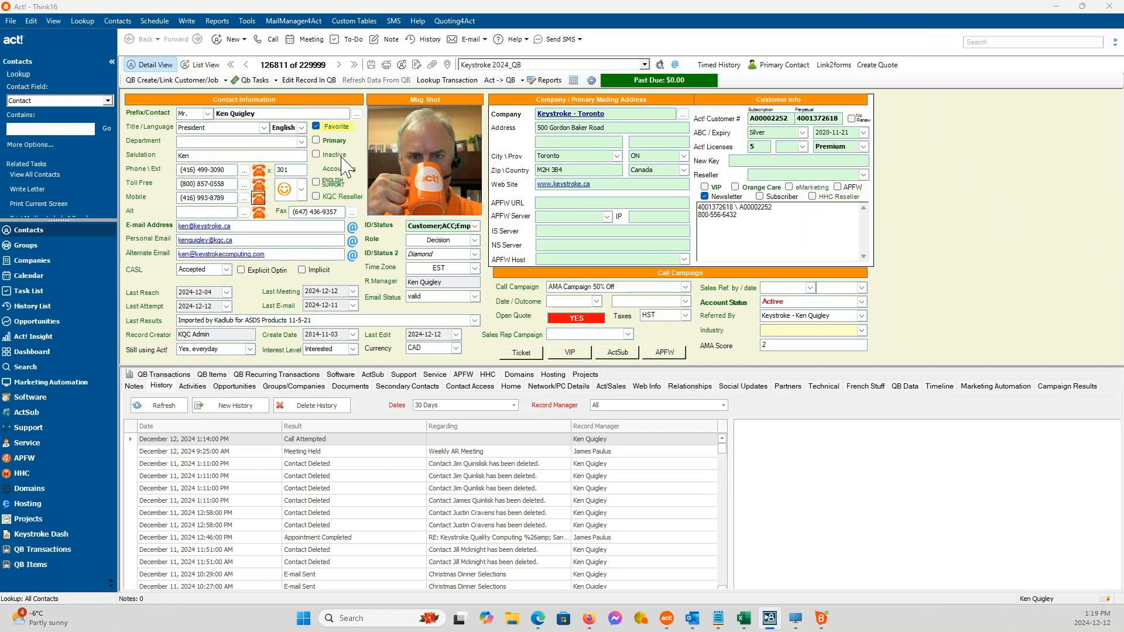
pyautogui.click(994, 199)
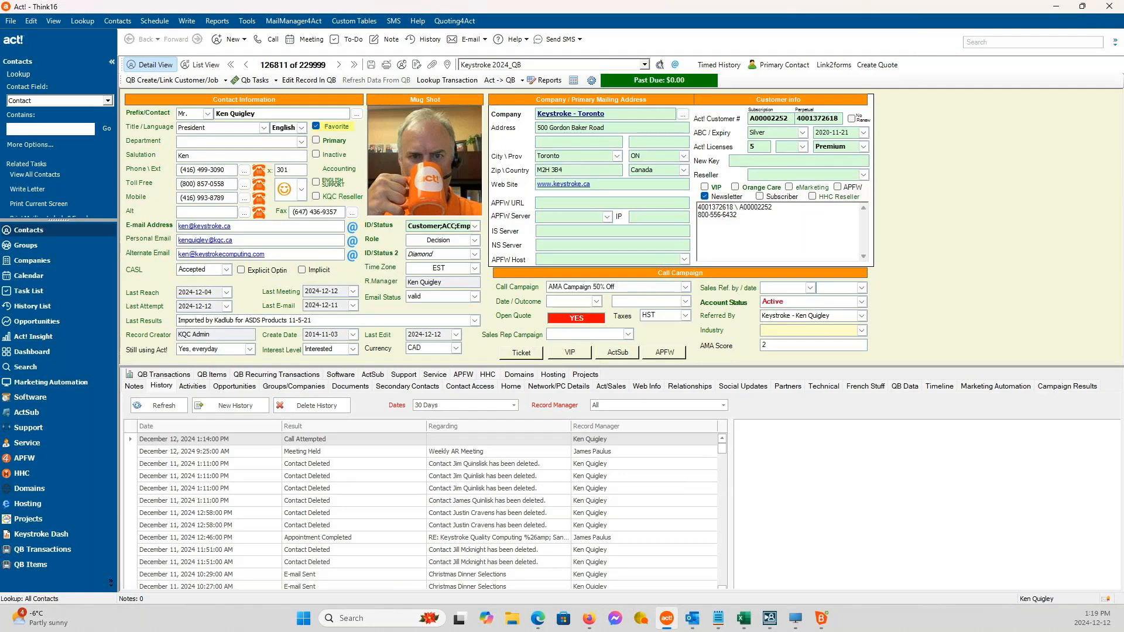
pyautogui.click(259, 199)
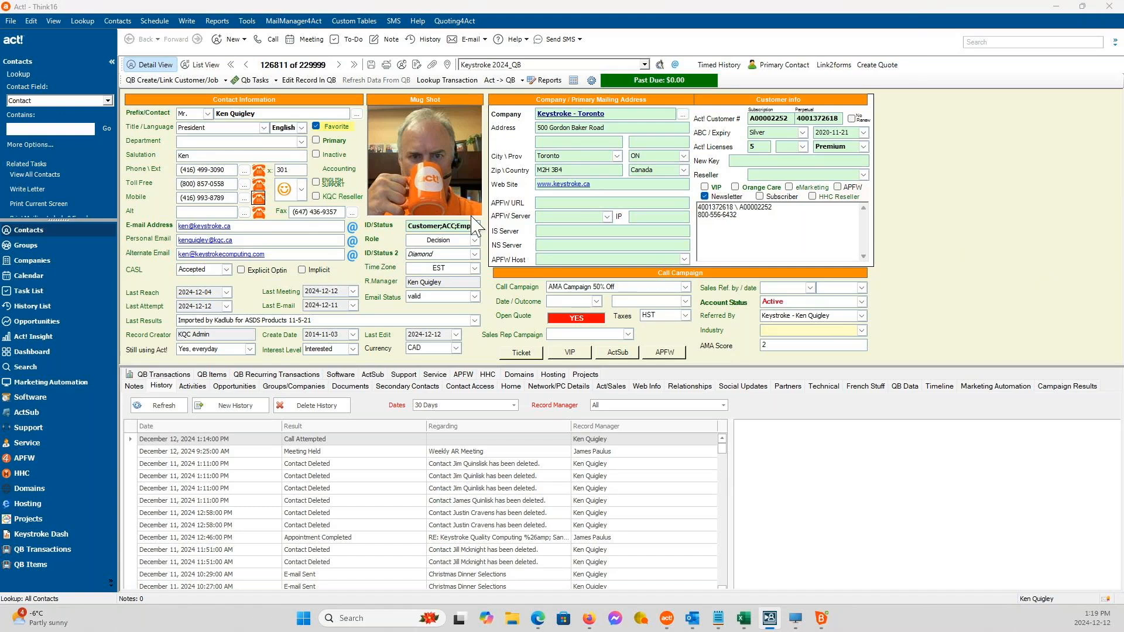
pyautogui.click(226, 184)
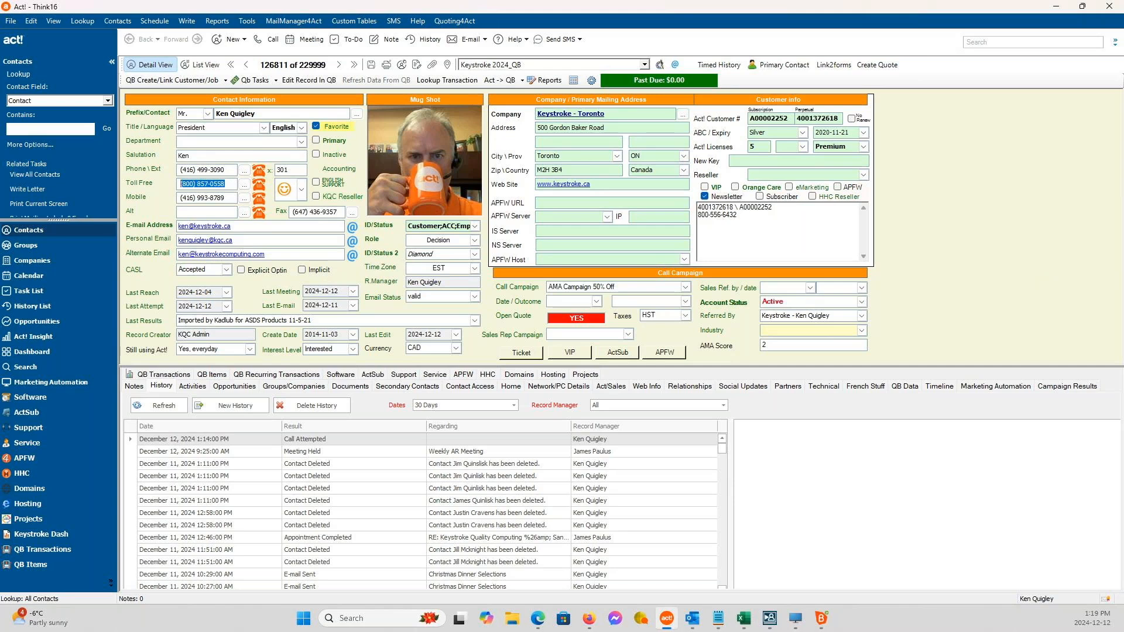
pyautogui.hotkey('ctrl', 'x')
pyautogui.hotkey('ctrl', 'v')
pyautogui.click(371, 64)
pyautogui.press('Tab')
pyautogui.hotkey('alt', 'Tab')
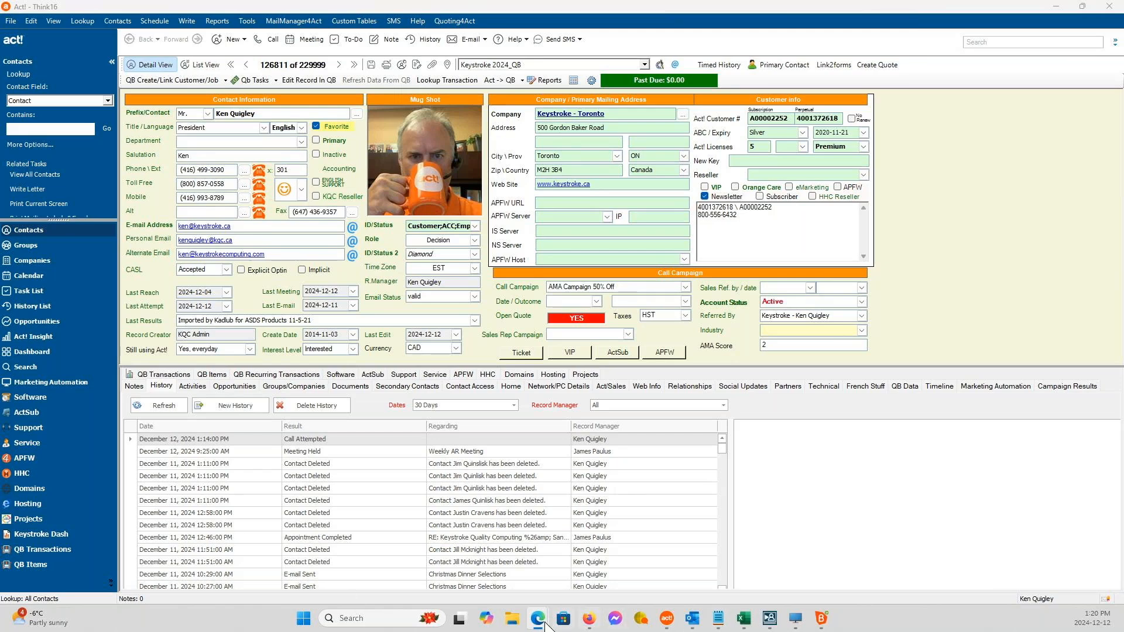
# Switch to Microsoft Edge, maximize its window, and load the act4work.com download page in the new tab.
pyautogui.moveTo(539, 620)
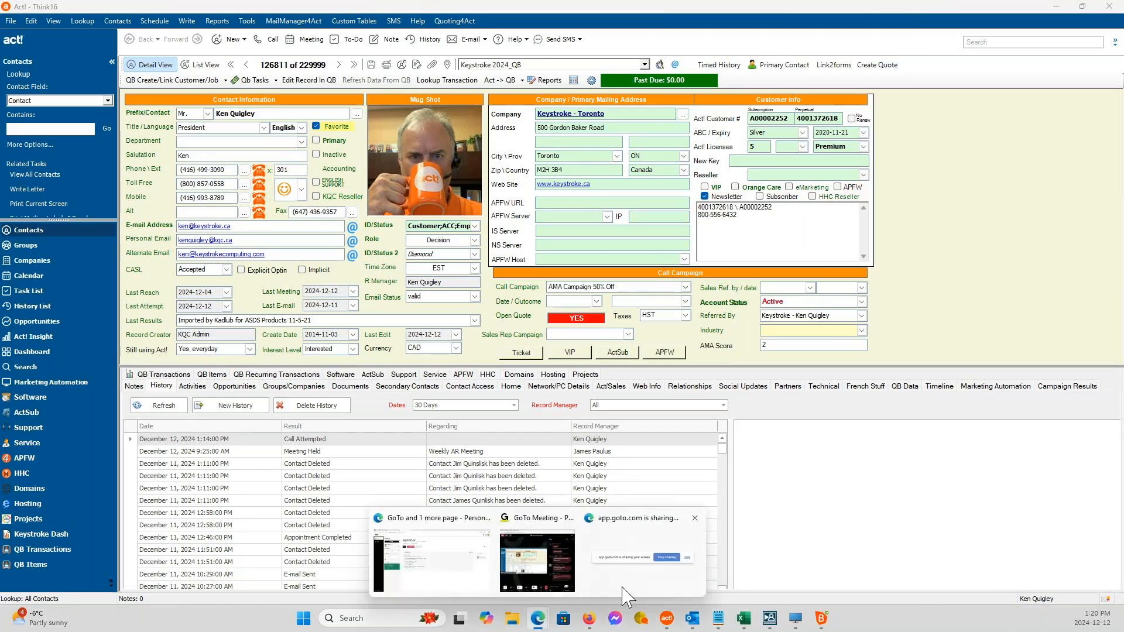
pyautogui.click(623, 588)
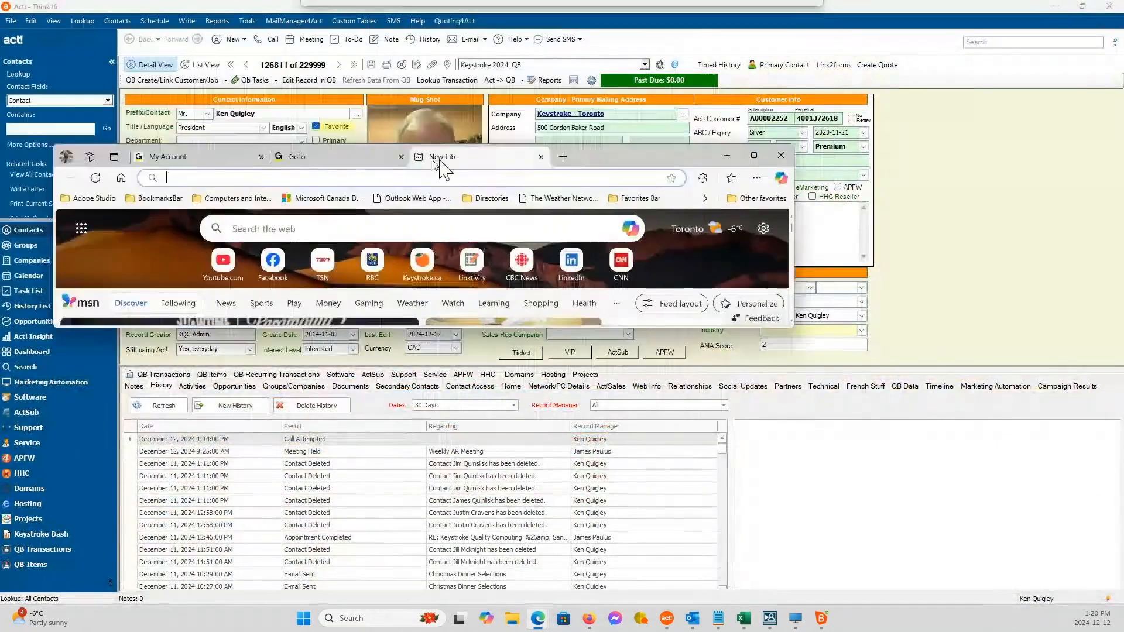
pyautogui.click(831, 138)
pyautogui.click(238, 32)
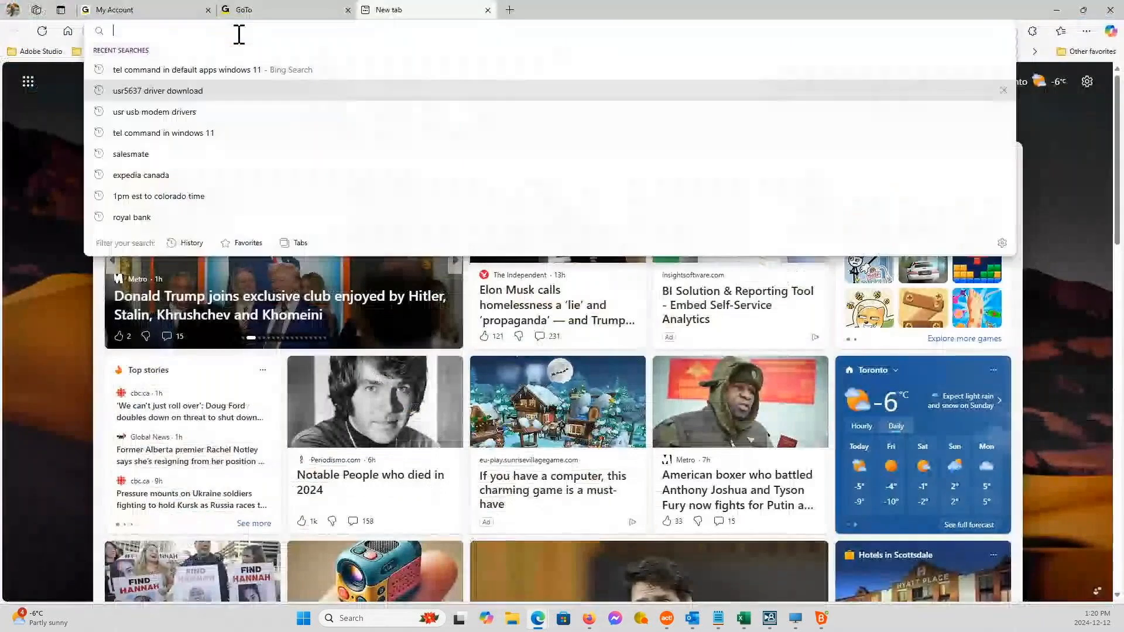
pyautogui.write('act4wor')
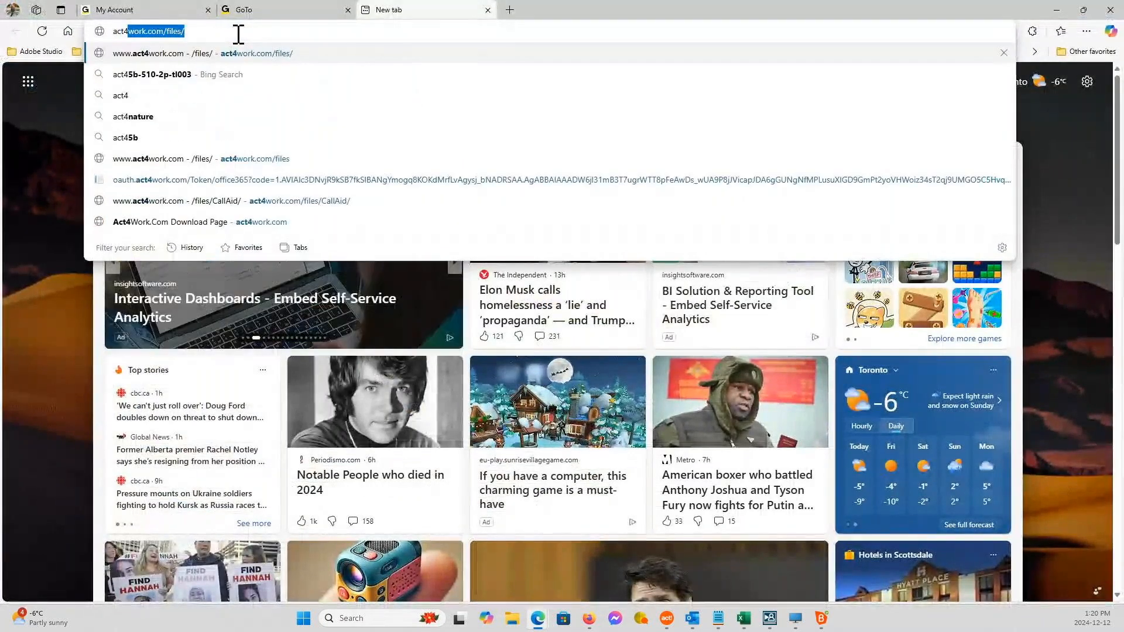
pyautogui.write('k.com')
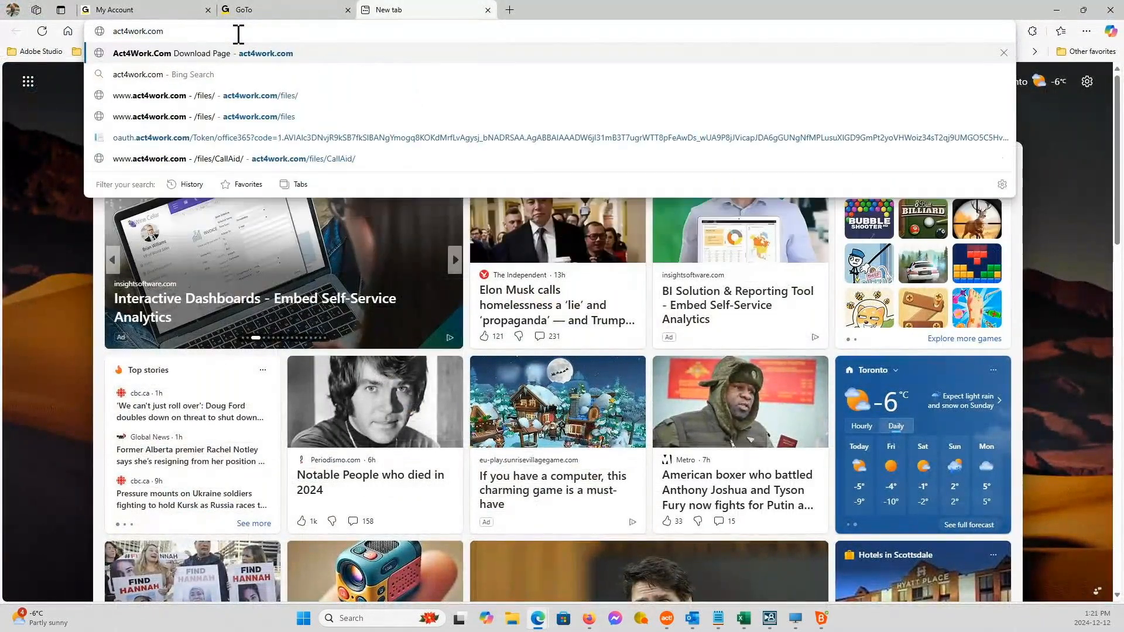
pyautogui.press('Return')
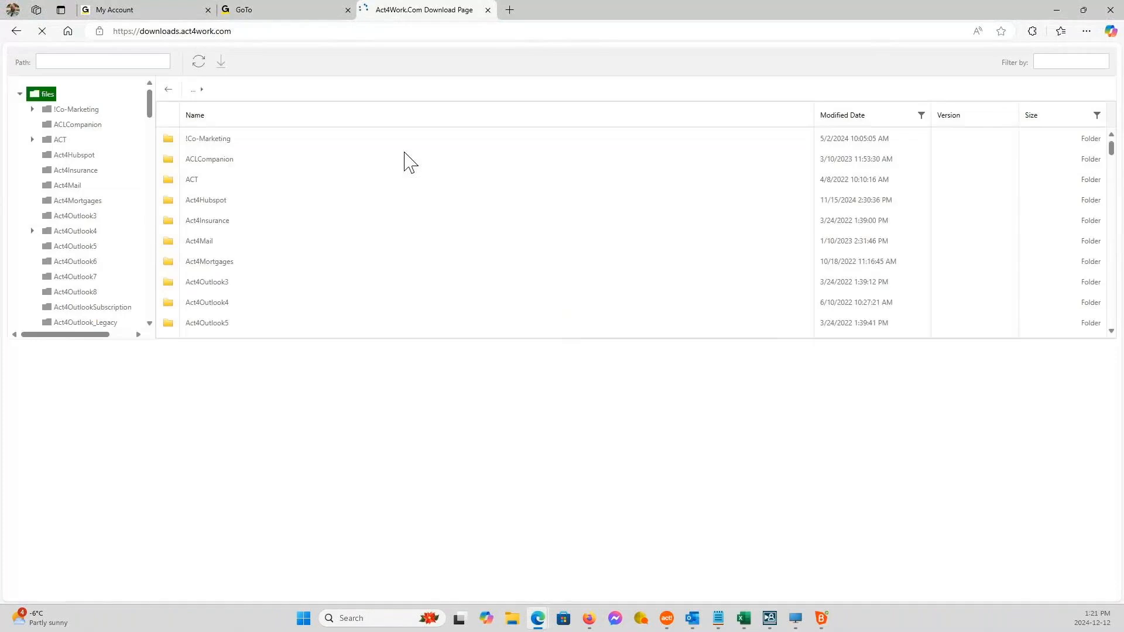
# Browse into the CallAid folder's v2 subfolder to view its installer files, and minimize the browser.
pyautogui.scroll(-3, 320, 283)
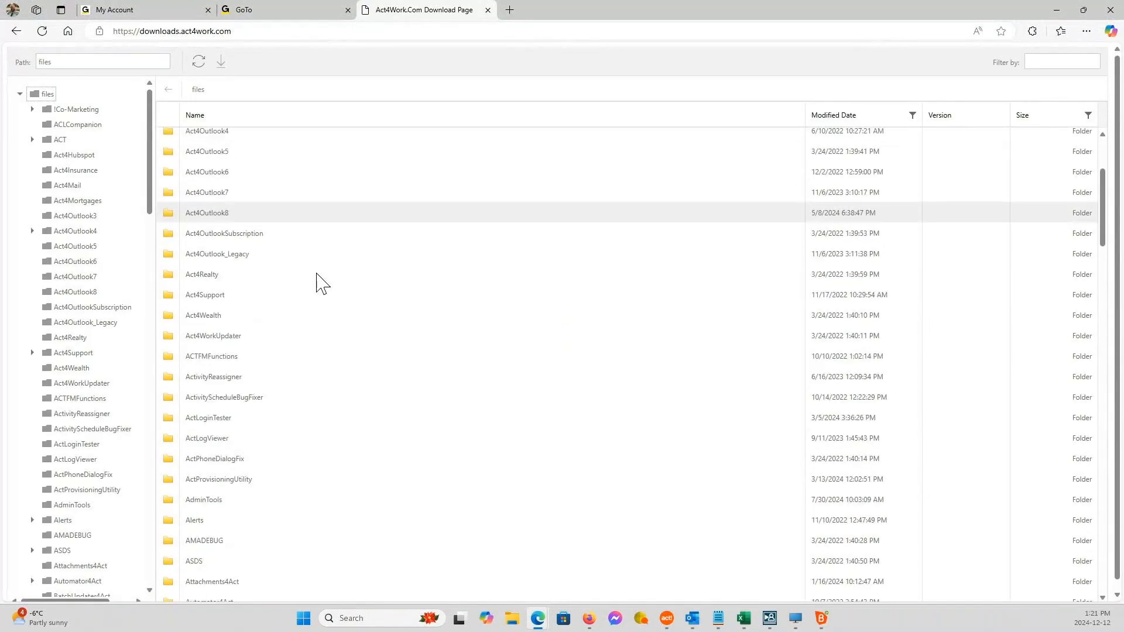
pyautogui.scroll(-7, 317, 283)
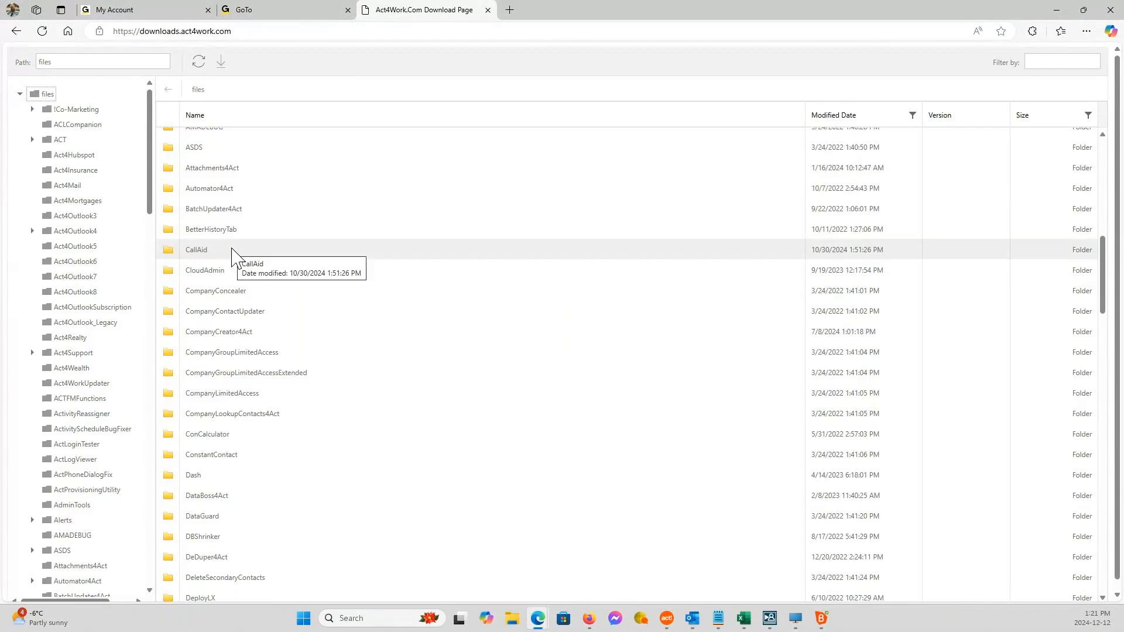
pyautogui.doubleClick(235, 253)
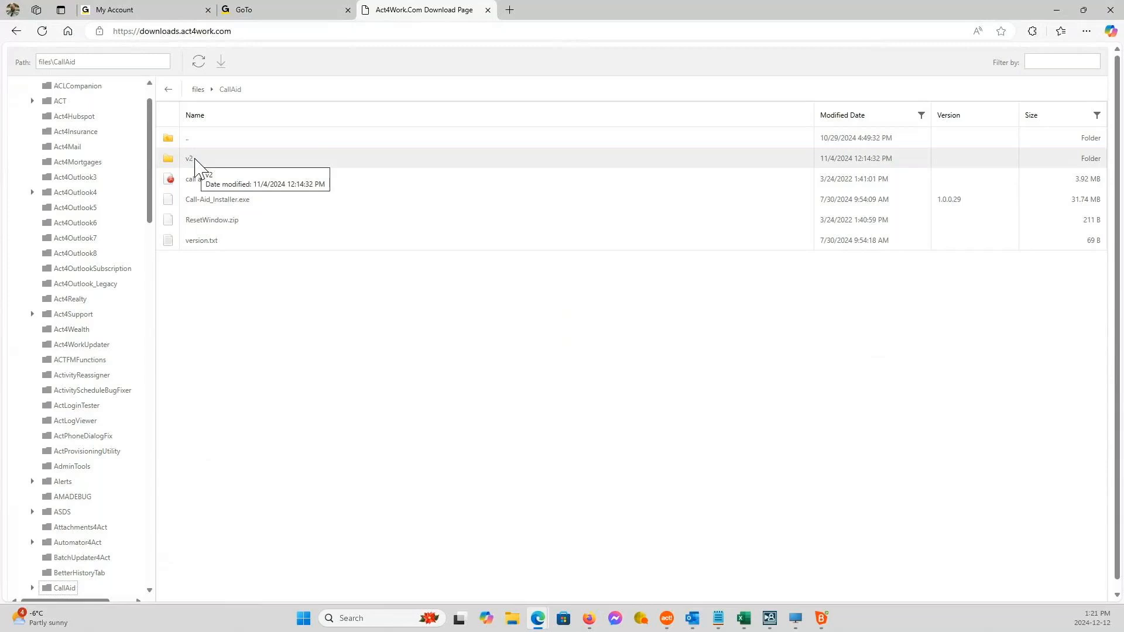
pyautogui.doubleClick(193, 159)
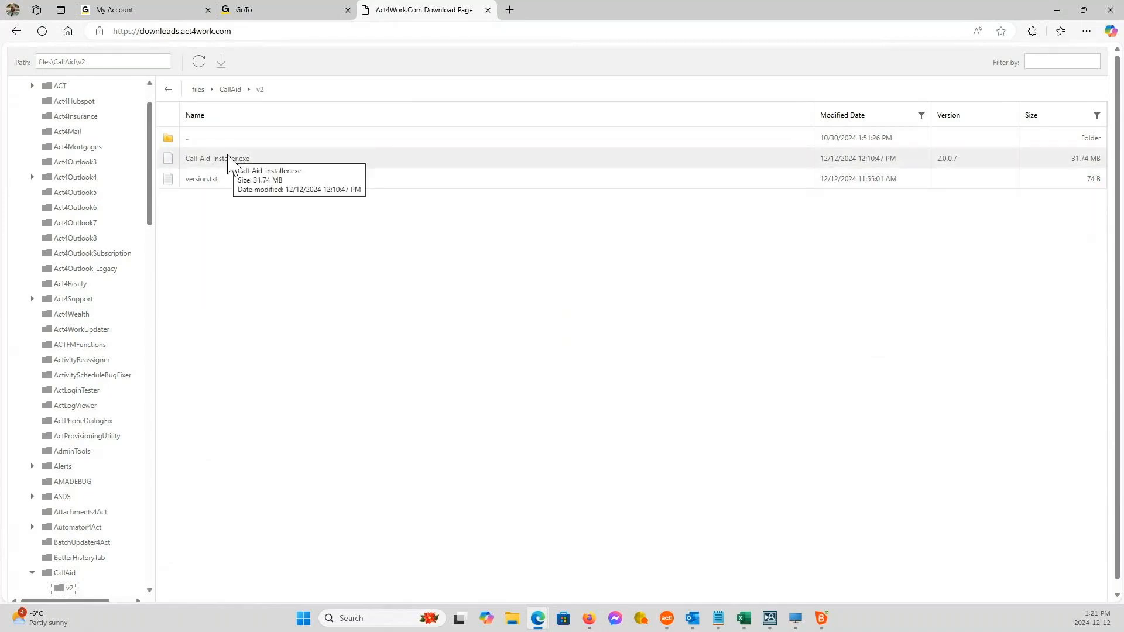
pyautogui.click(1052, 11)
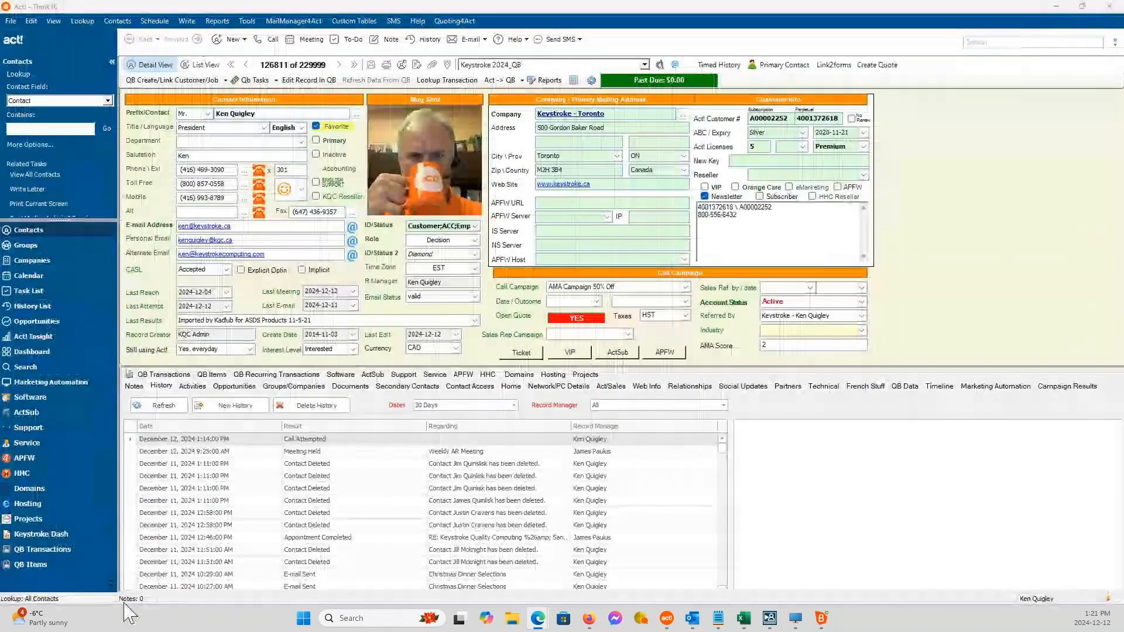
# Open the Default apps page in Windows Settings and look up the TEL link type.
pyautogui.click(303, 621)
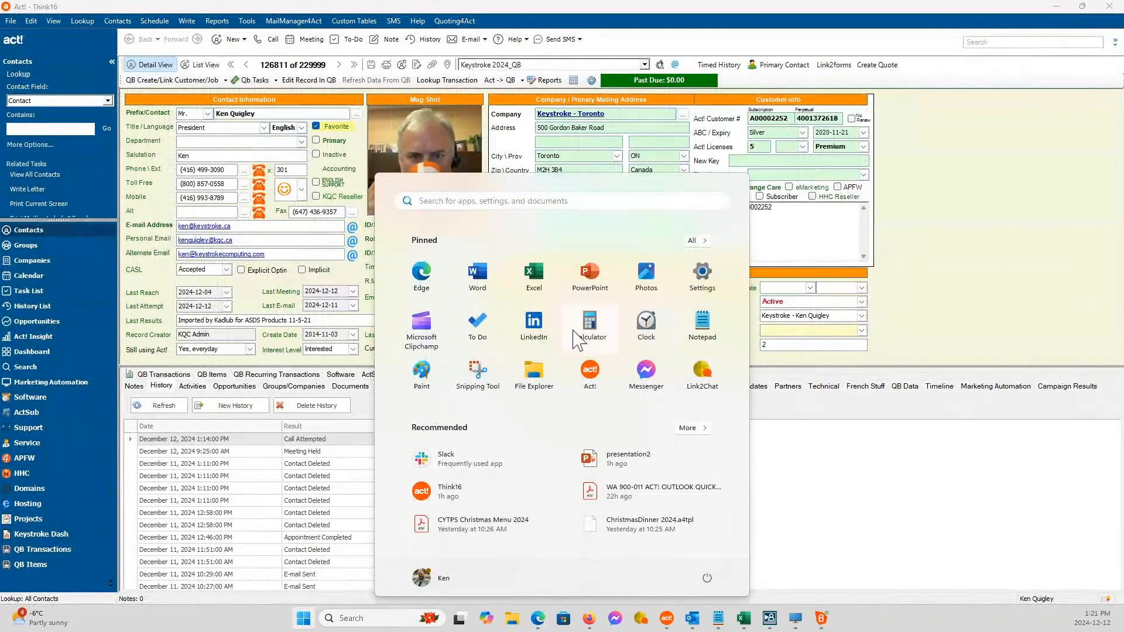
pyautogui.click(702, 273)
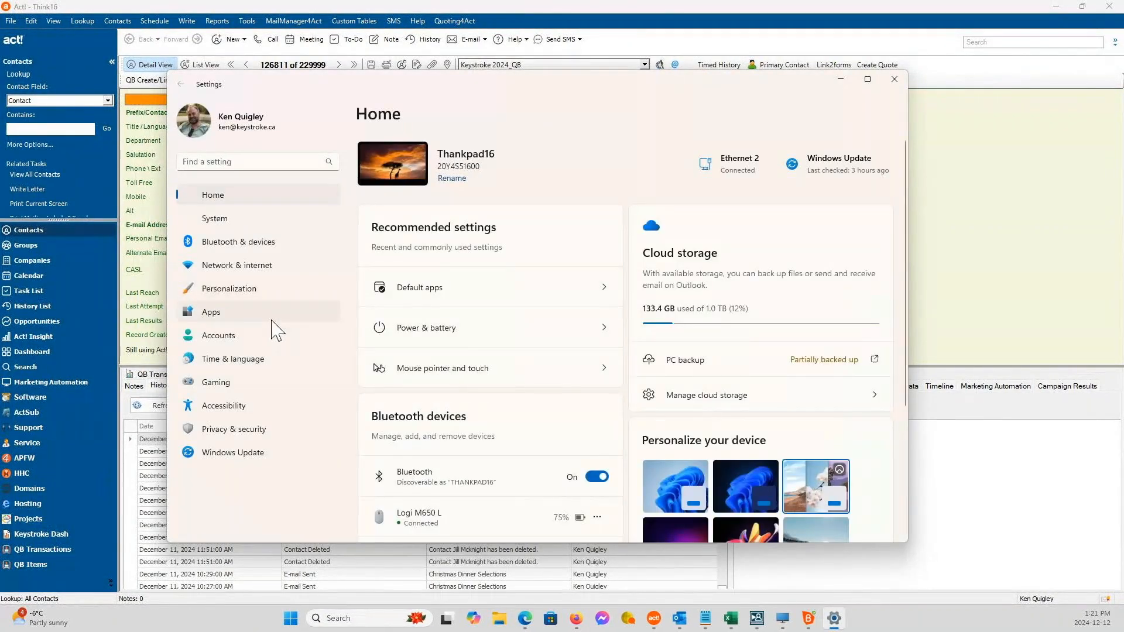
pyautogui.click(272, 321)
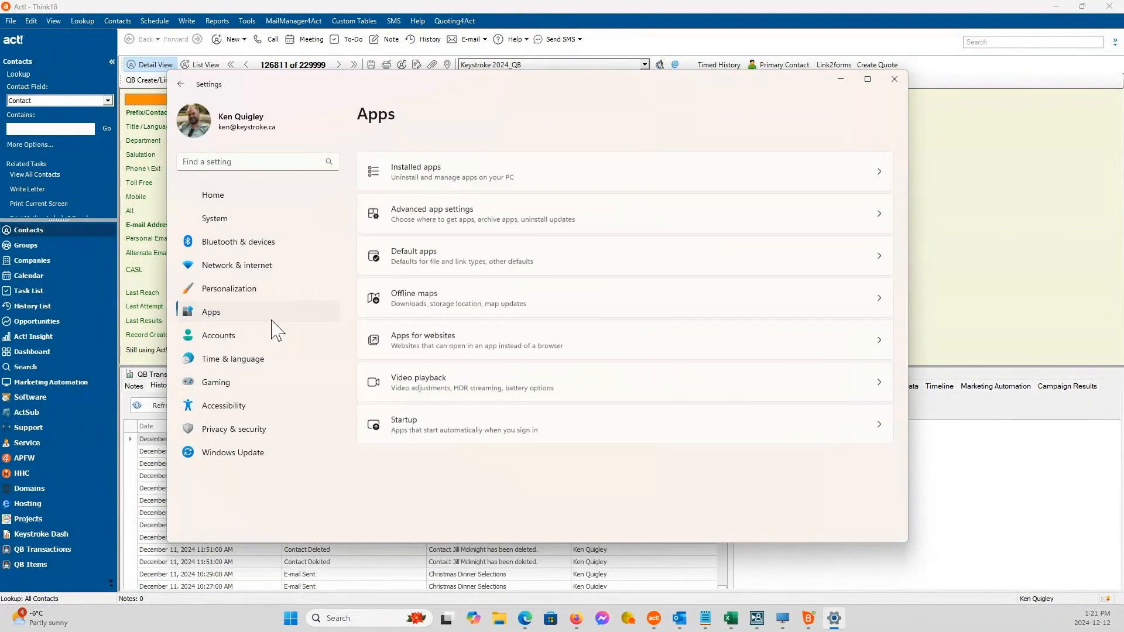
pyautogui.click(530, 261)
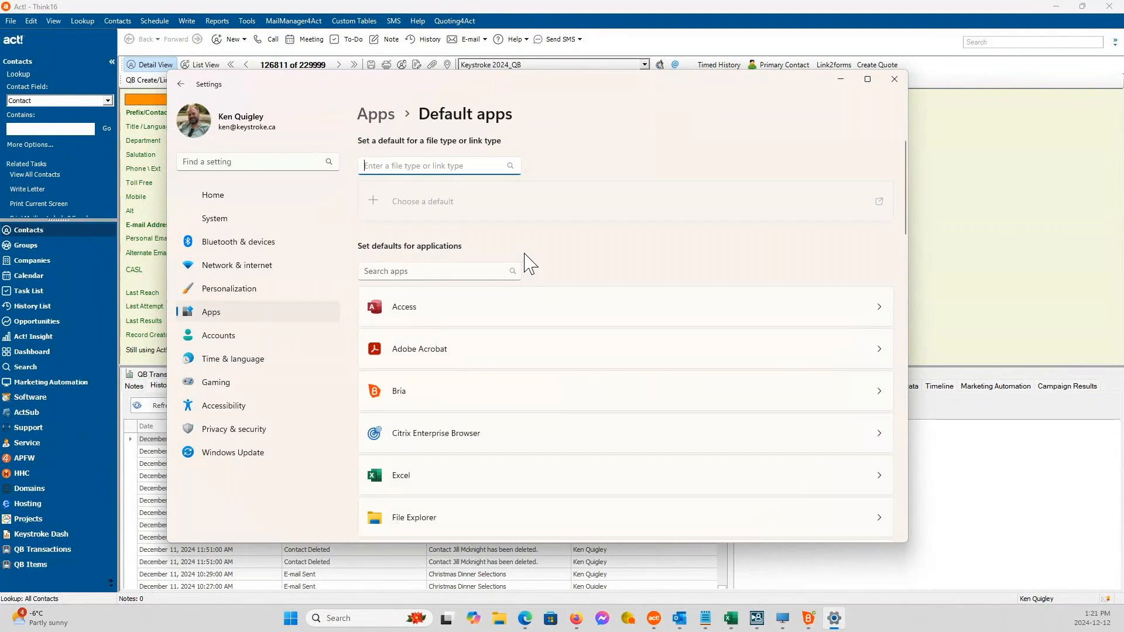
pyautogui.write('tel')
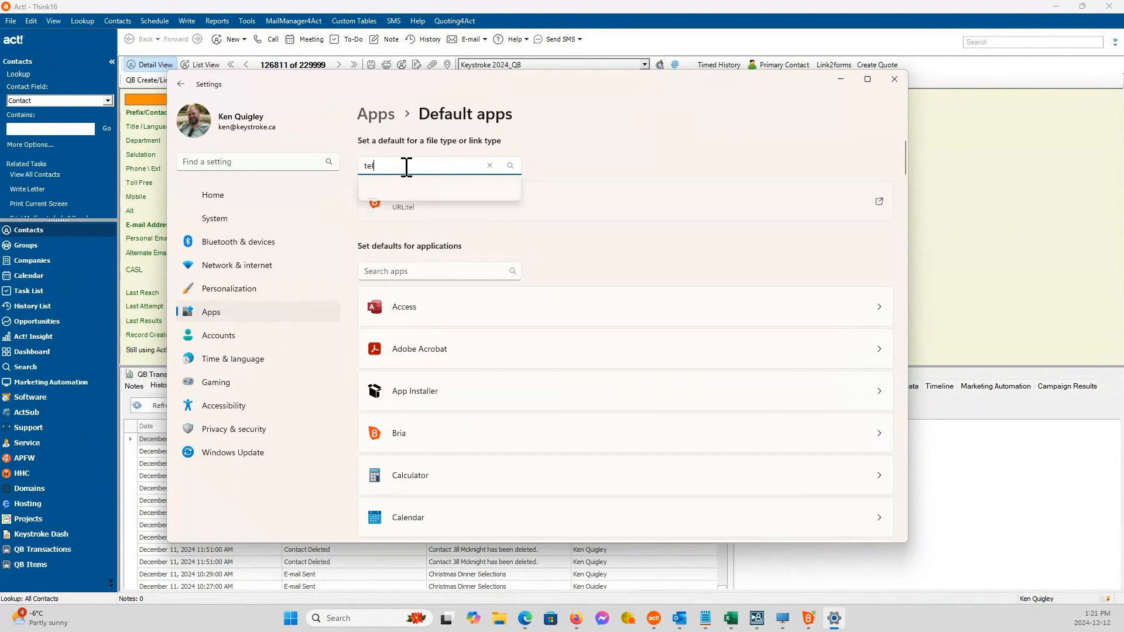
pyautogui.click(456, 193)
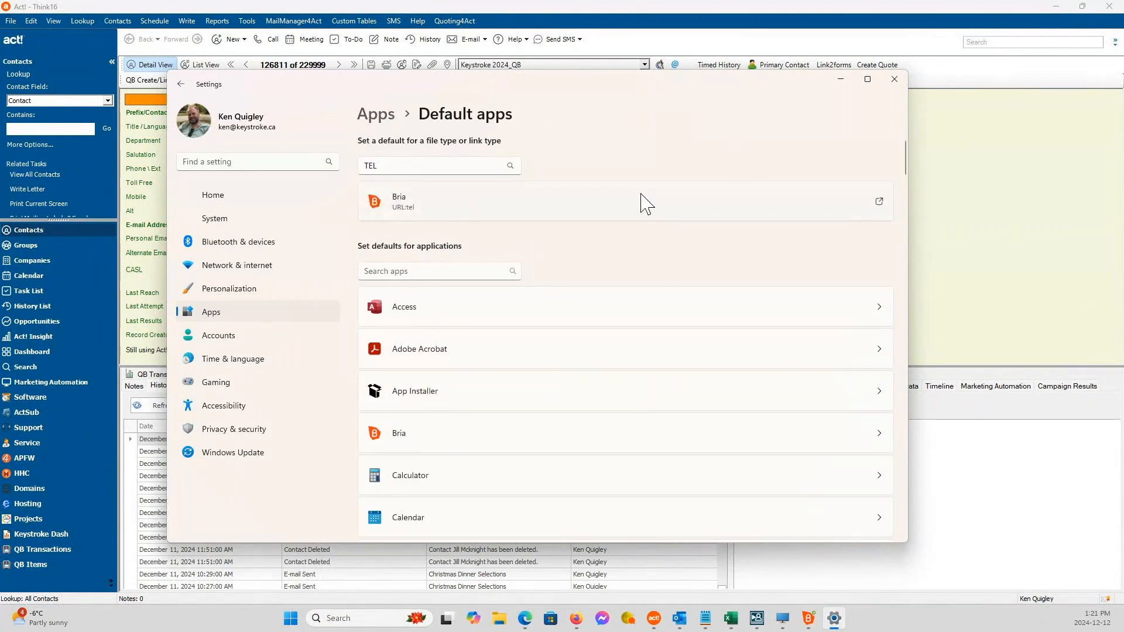
# Review the apps available as the default for TEL links and dismiss the chooser without changing the default.
pyautogui.click(876, 204)
pyautogui.scroll(-5, 342, 182)
pyautogui.scroll(-2, 339, 183)
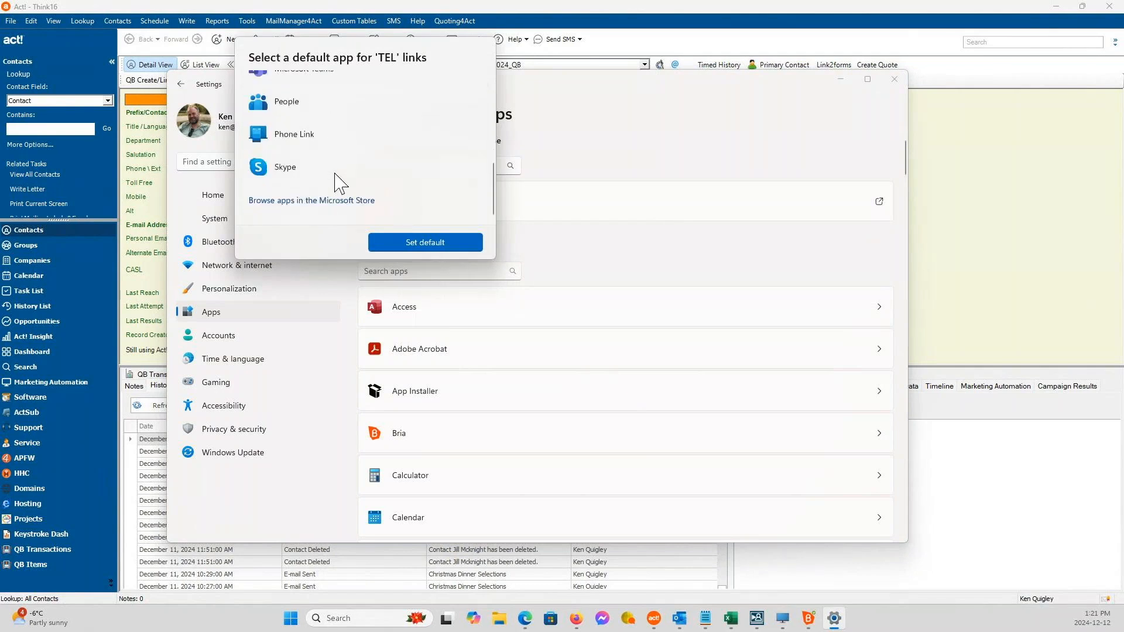
pyautogui.scroll(7, 343, 180)
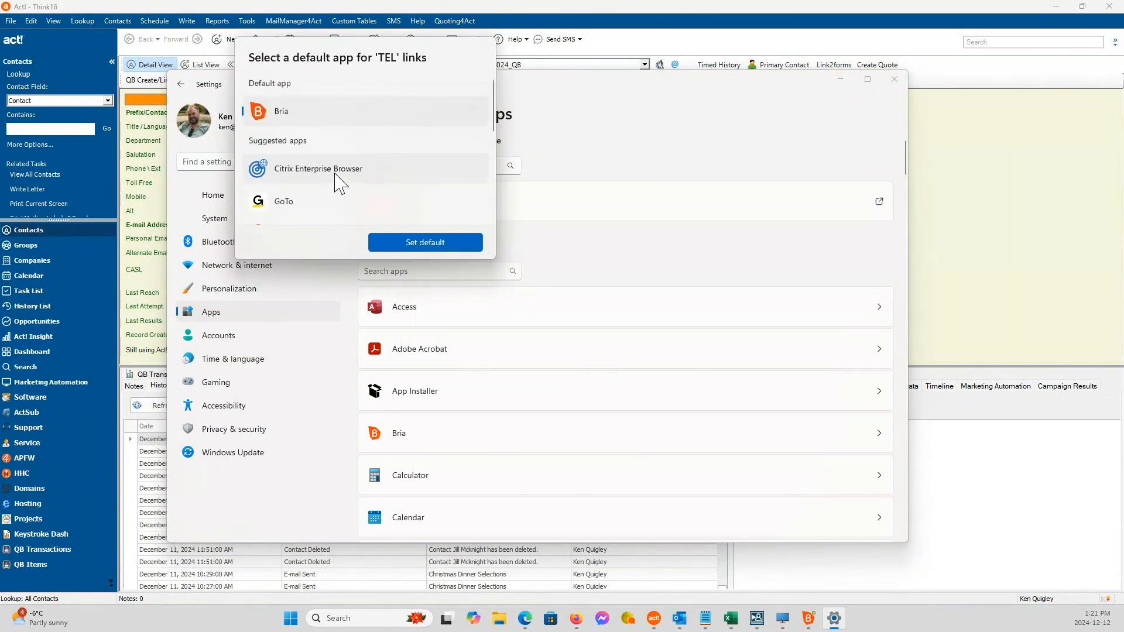
pyautogui.click(660, 152)
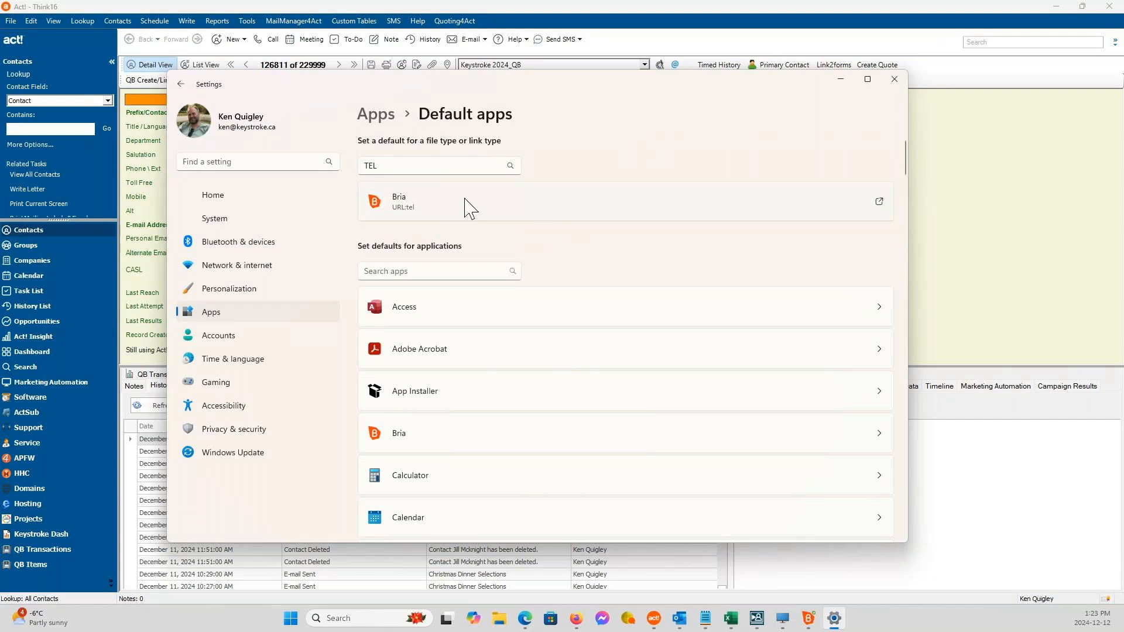
pyautogui.click(370, 167)
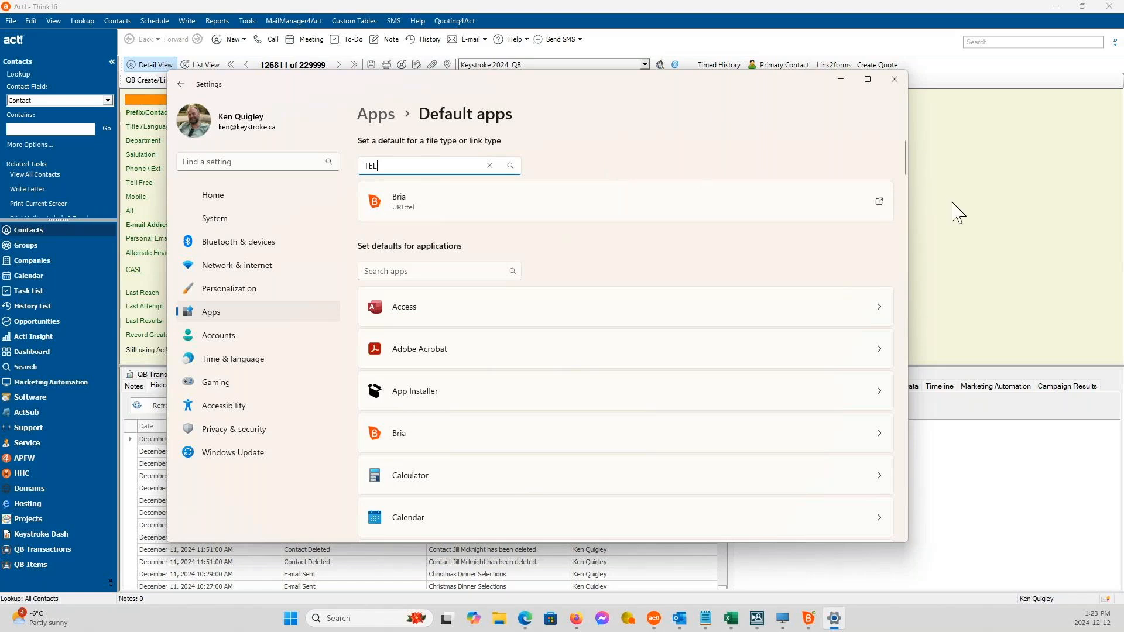
pyautogui.moveTo(534, 622)
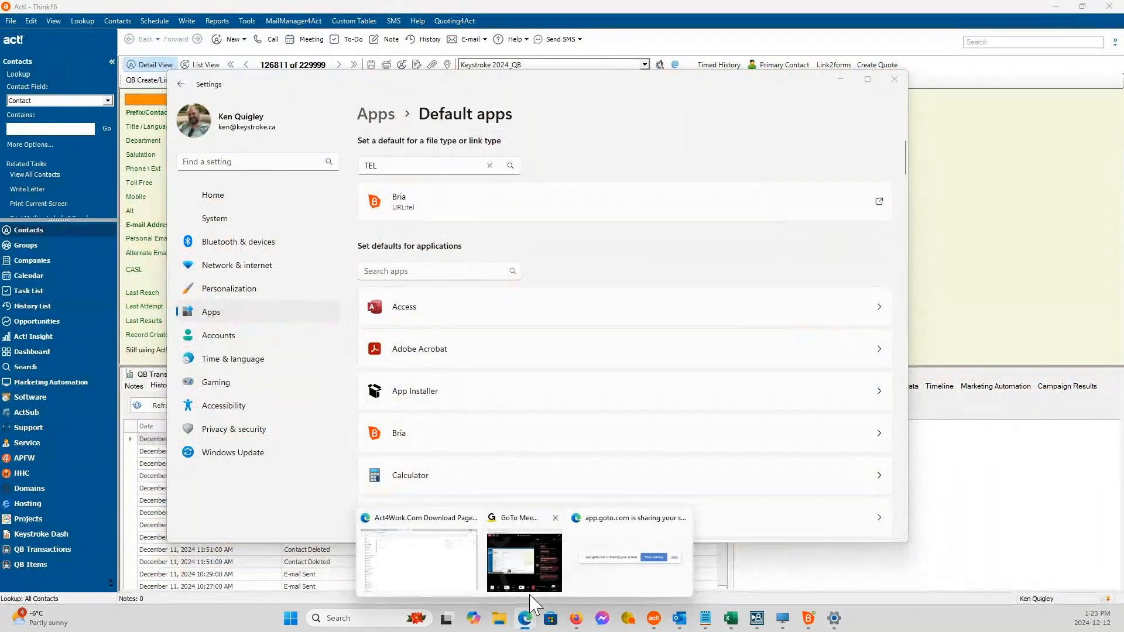
pyautogui.click(462, 583)
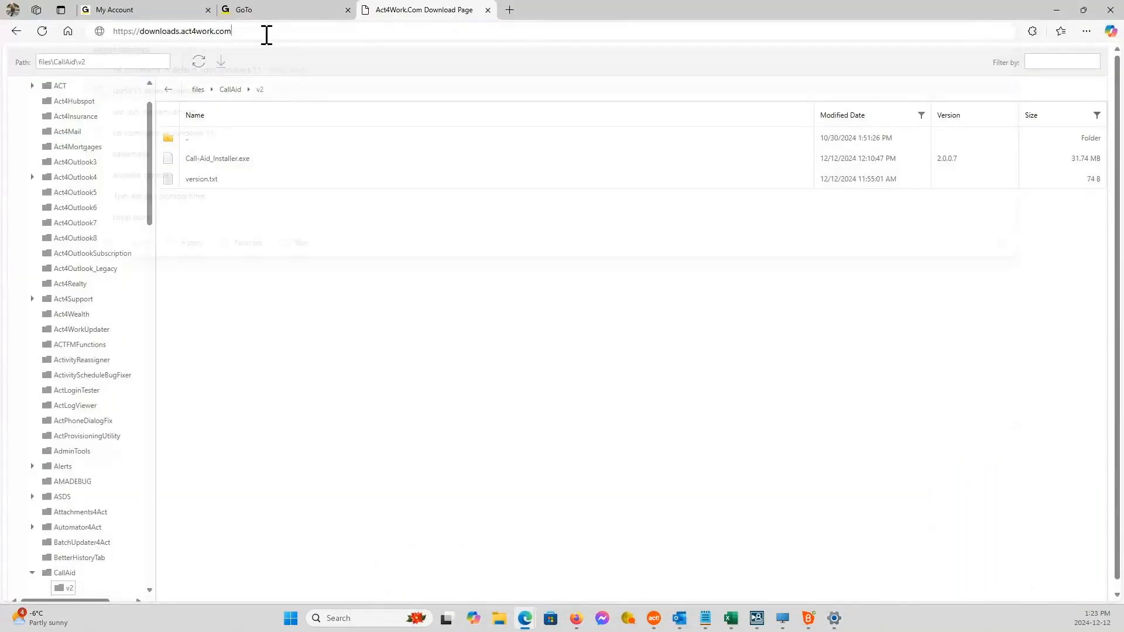
pyautogui.click(266, 34)
pyautogui.write('ckeys')
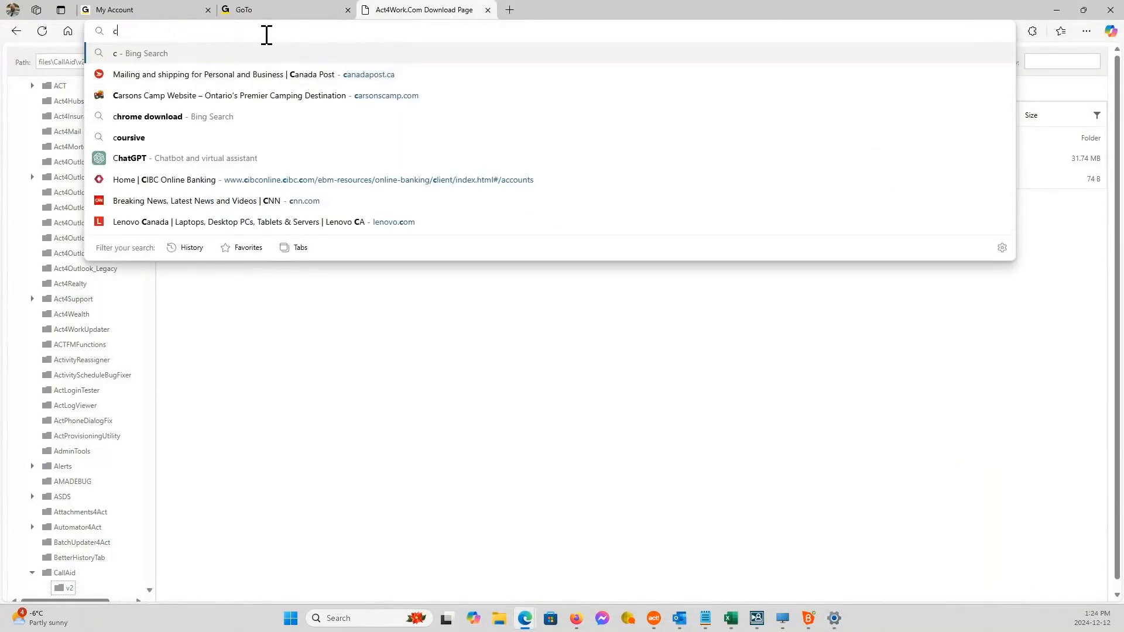
pyautogui.press('BackSpace')
pyautogui.press('BackSpace')
pyautogui.press('BackSpace')
pyautogui.press('BackSpace')
pyautogui.press('BackSpace')
pyautogui.write('keystroke.ca/administrator')
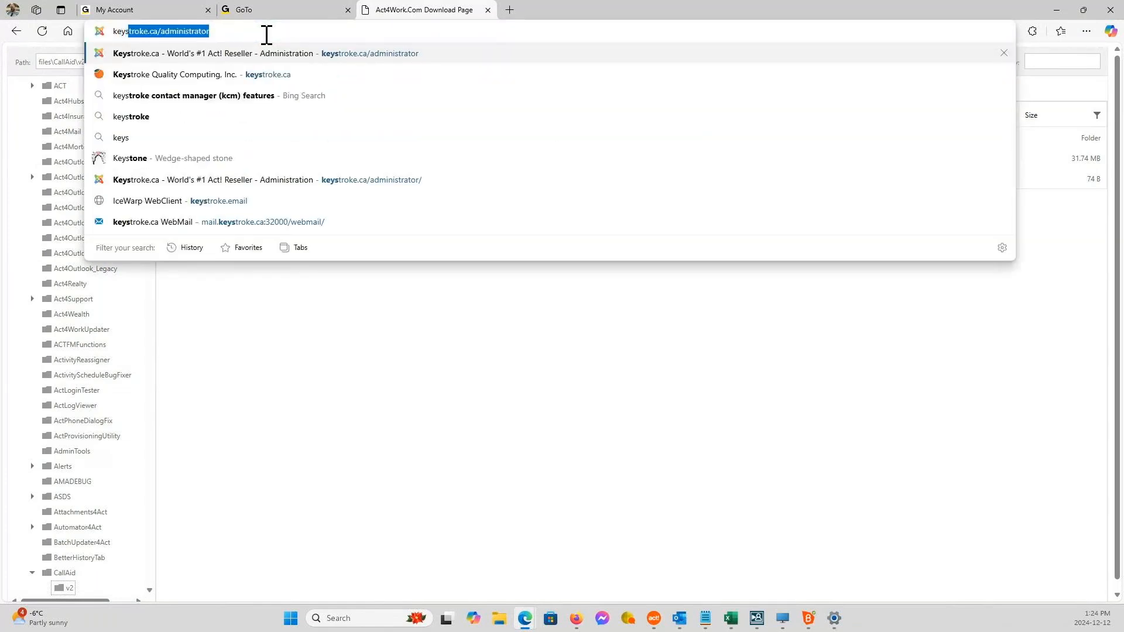
pyautogui.press('Down')
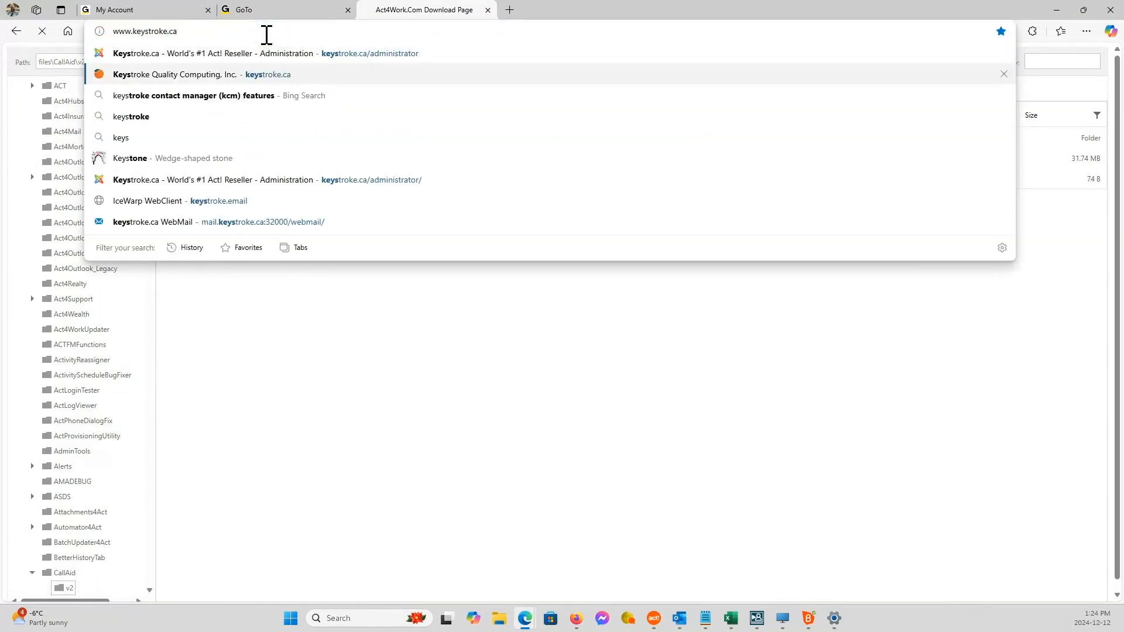
pyautogui.press('Return')
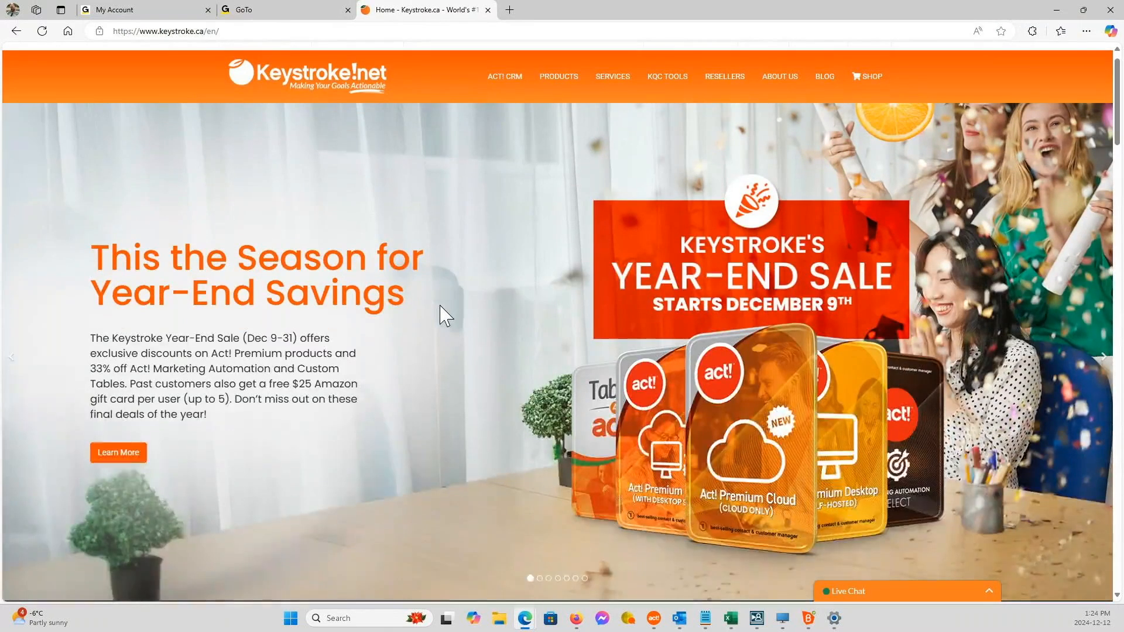
# Go to the site's shop, search the marketplace for call-aid, and open the Call-Aid v2 product page.
pyautogui.scroll(-5, 448, 311)
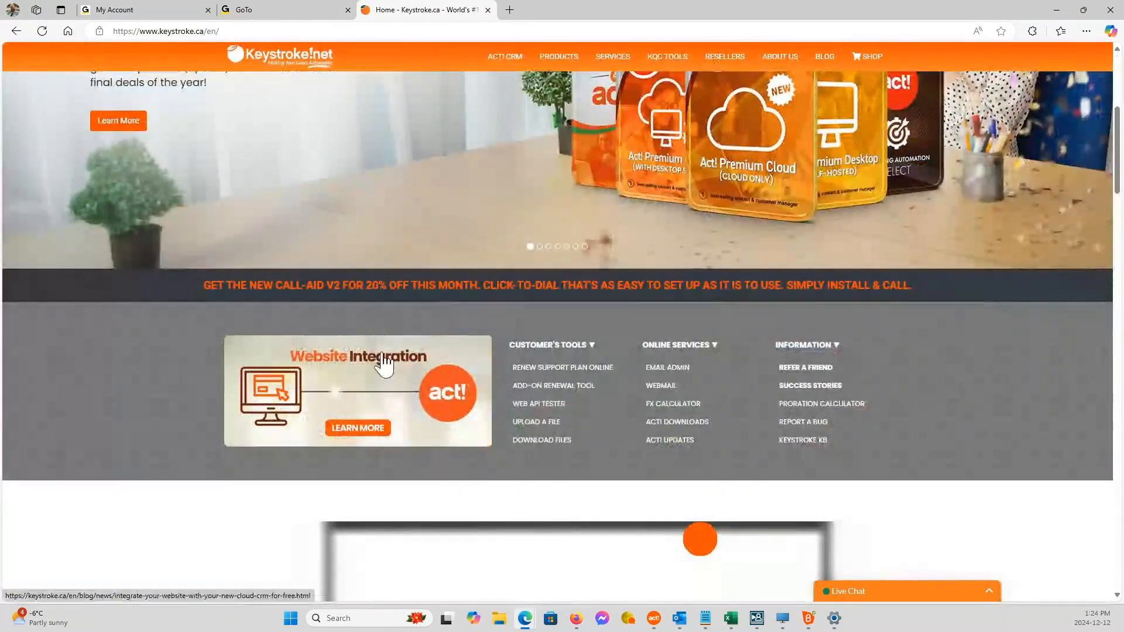
pyautogui.scroll(1, 502, 401)
pyautogui.scroll(5, 502, 401)
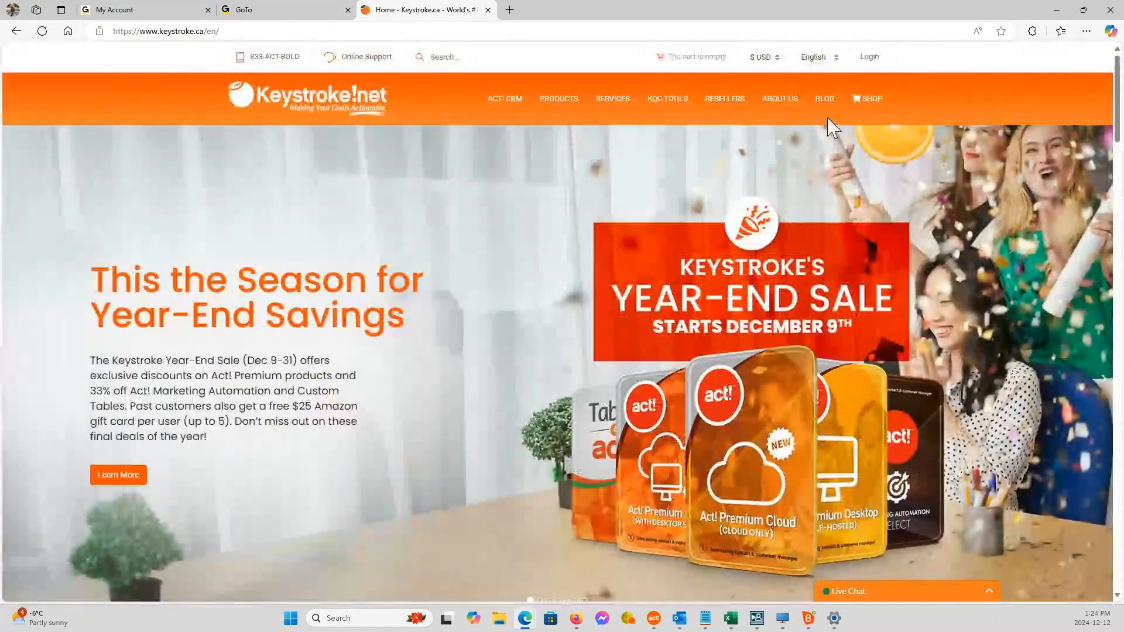
pyautogui.click(861, 110)
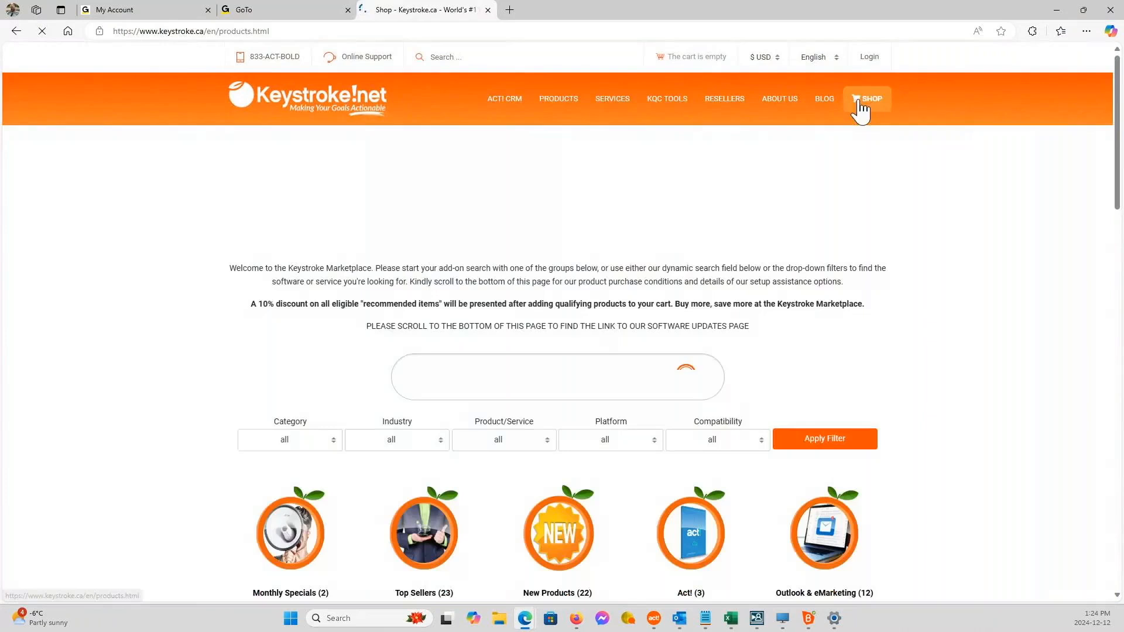
pyautogui.click(480, 384)
pyautogui.write('cal')
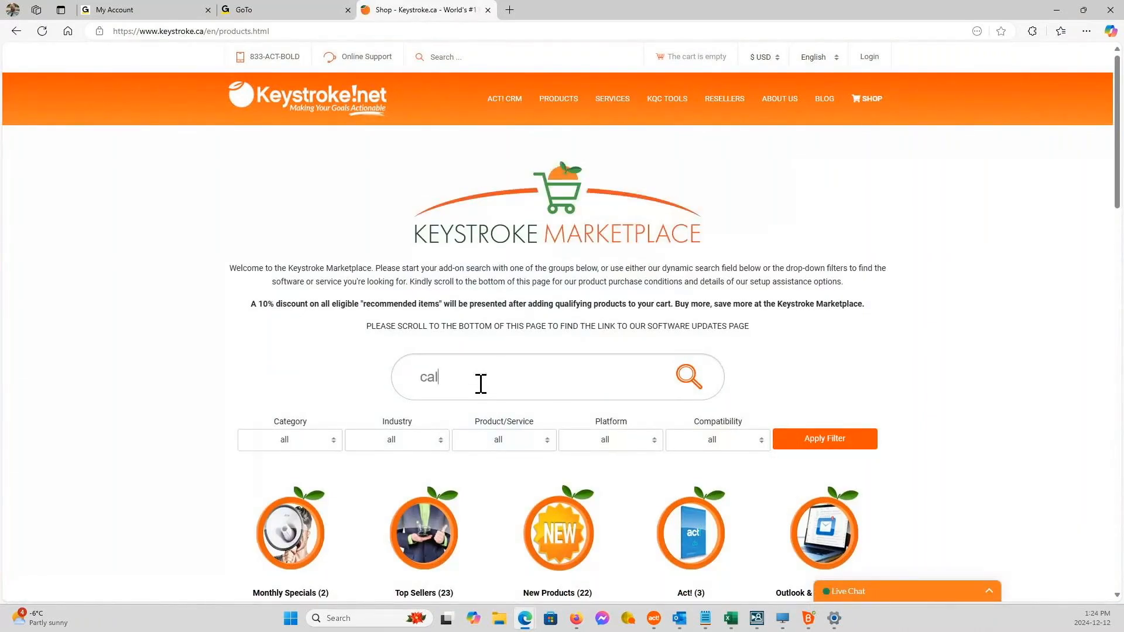
pyautogui.write('l-aid')
pyautogui.click(512, 440)
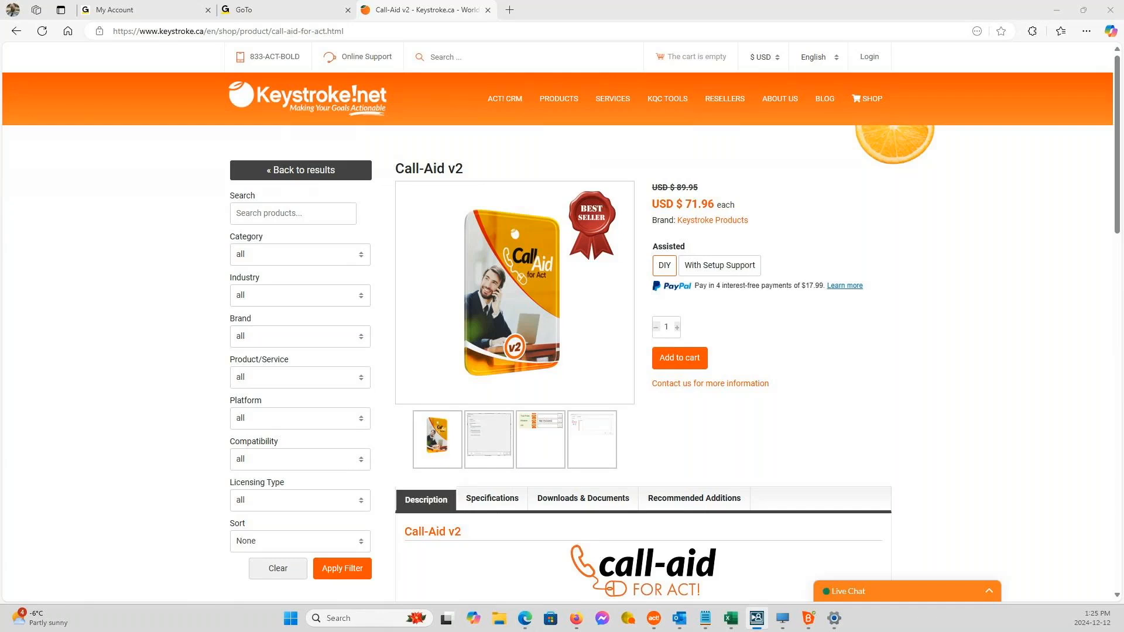
# Open my.act.com in a new browser tab and continue to its database selection page.
pyautogui.click(454, 43)
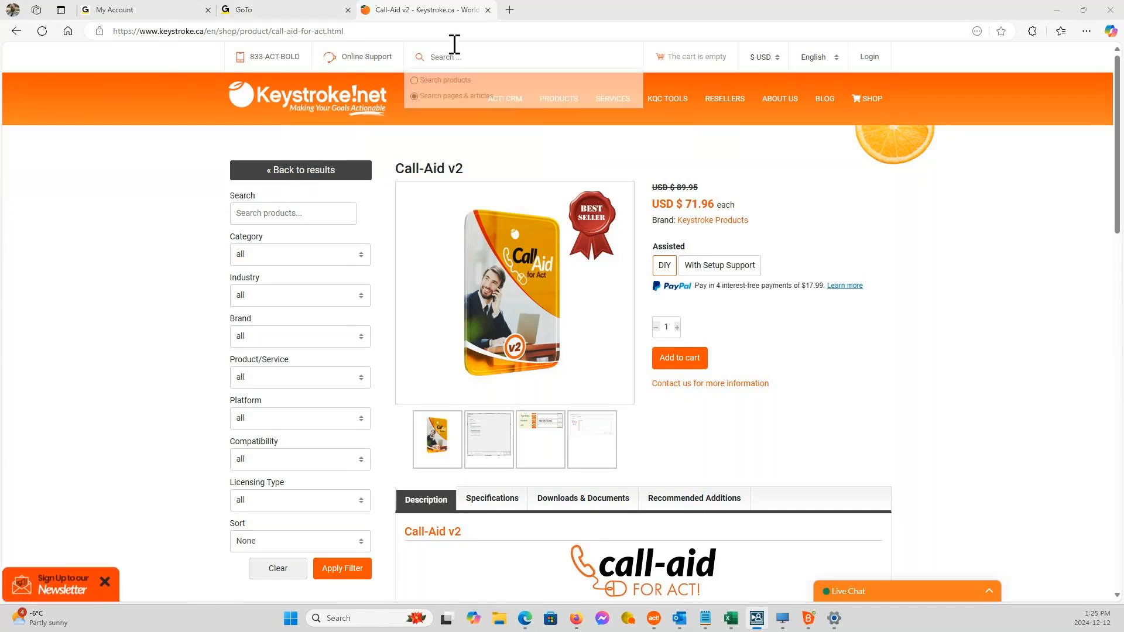
pyautogui.click(509, 10)
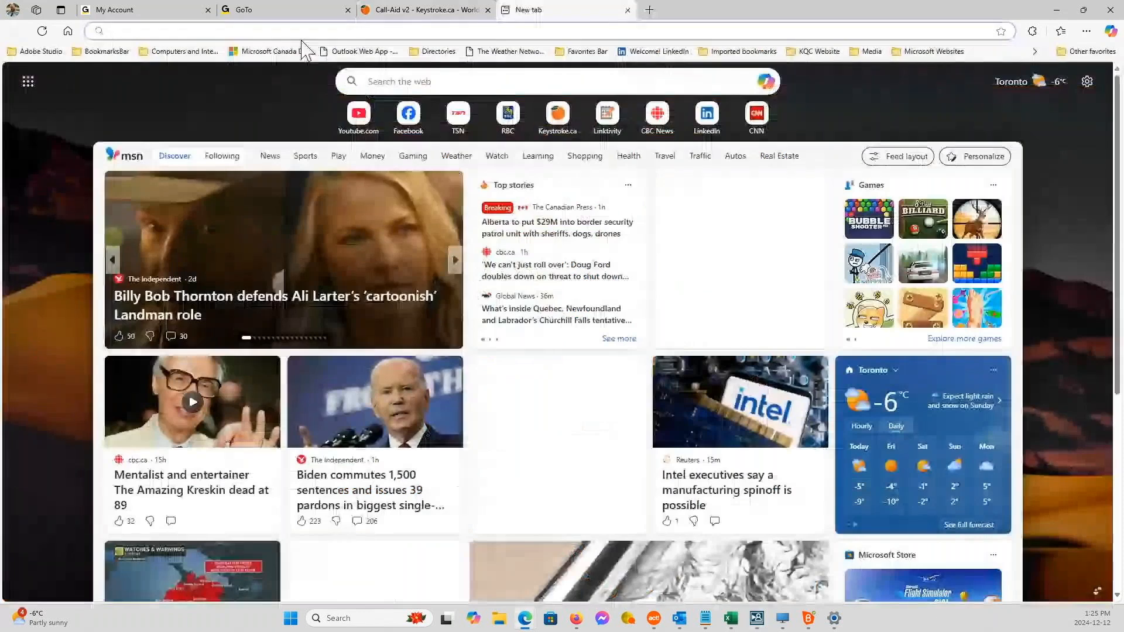
pyautogui.click(301, 31)
pyautogui.write('my.act.com')
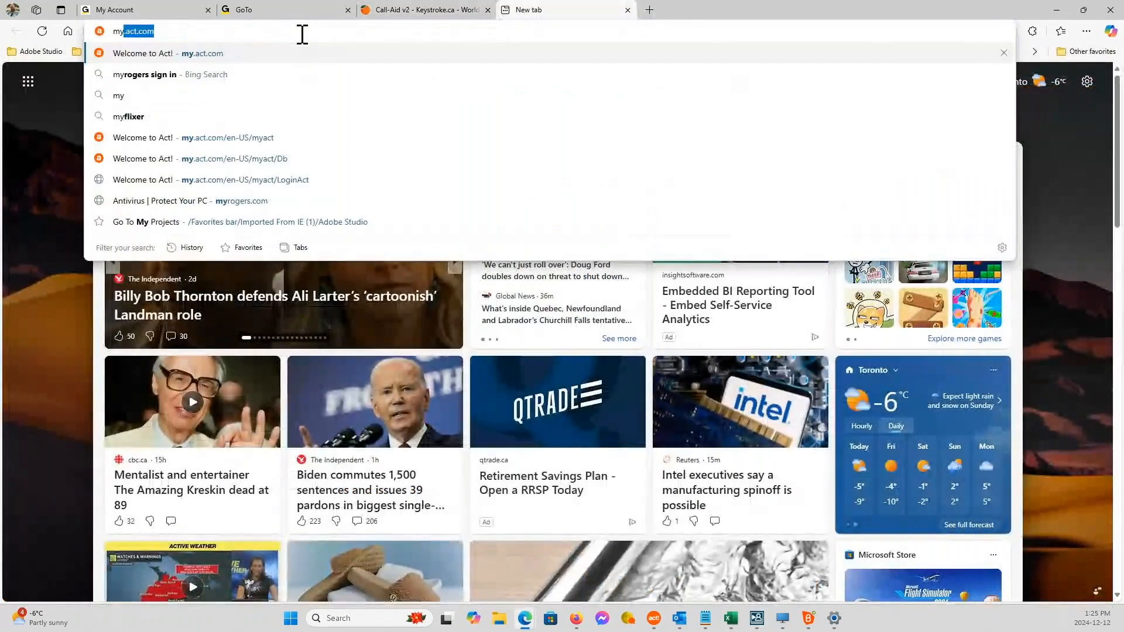
pyautogui.click(301, 52)
pyautogui.click(571, 321)
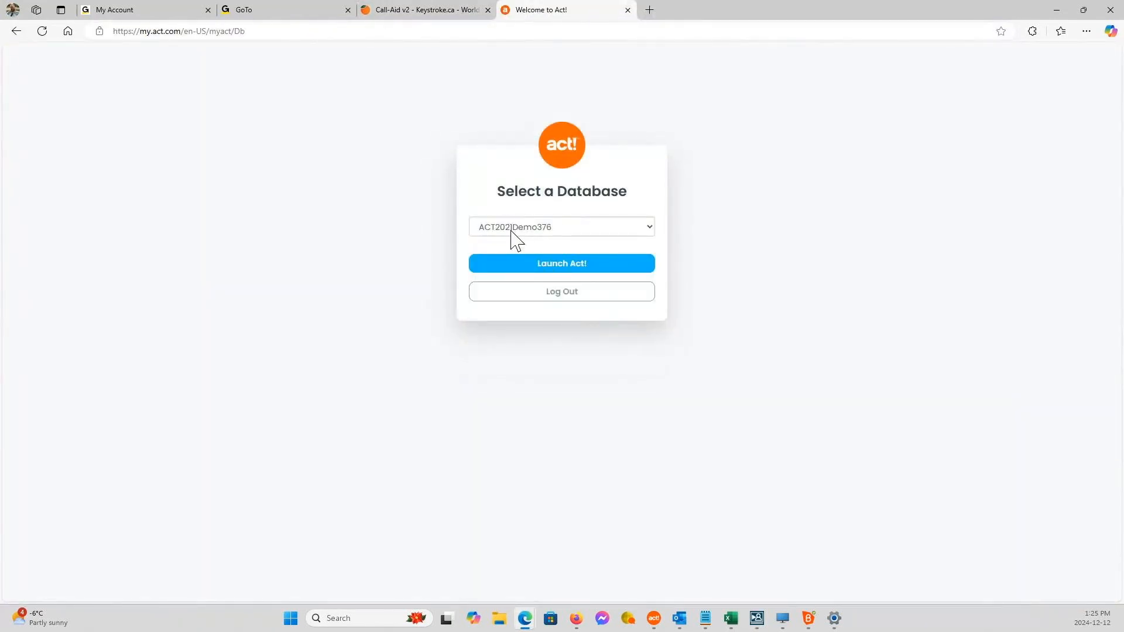
pyautogui.click(515, 228)
pyautogui.click(522, 262)
pyautogui.click(555, 268)
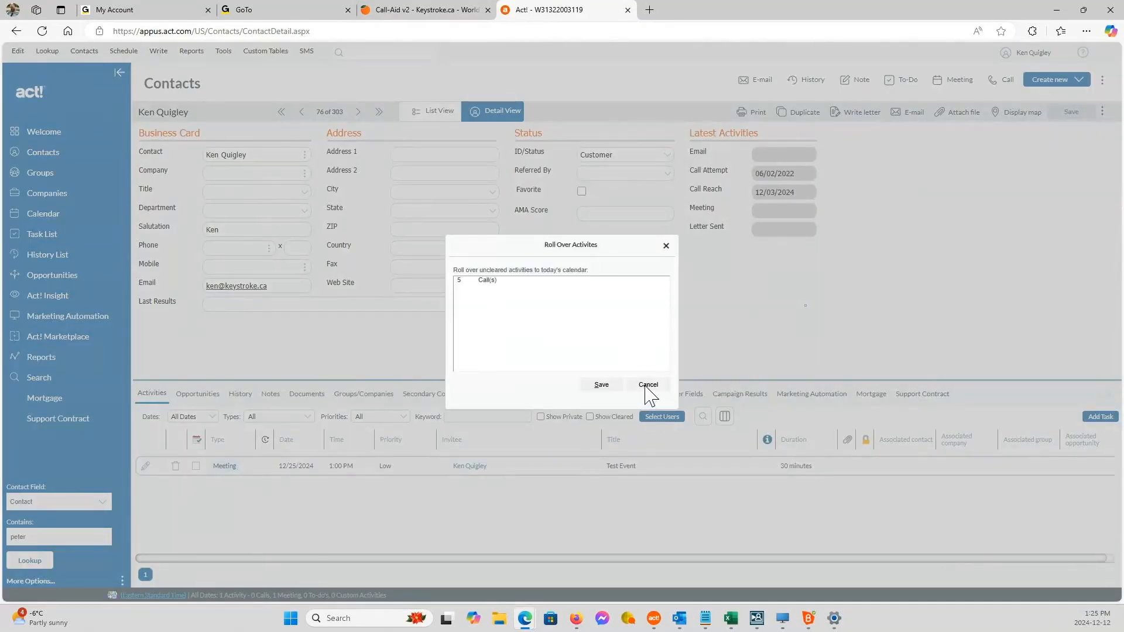
# Go two contact records ahead, enter a phone number in the contact's Phone field, and save the record.
pyautogui.click(646, 385)
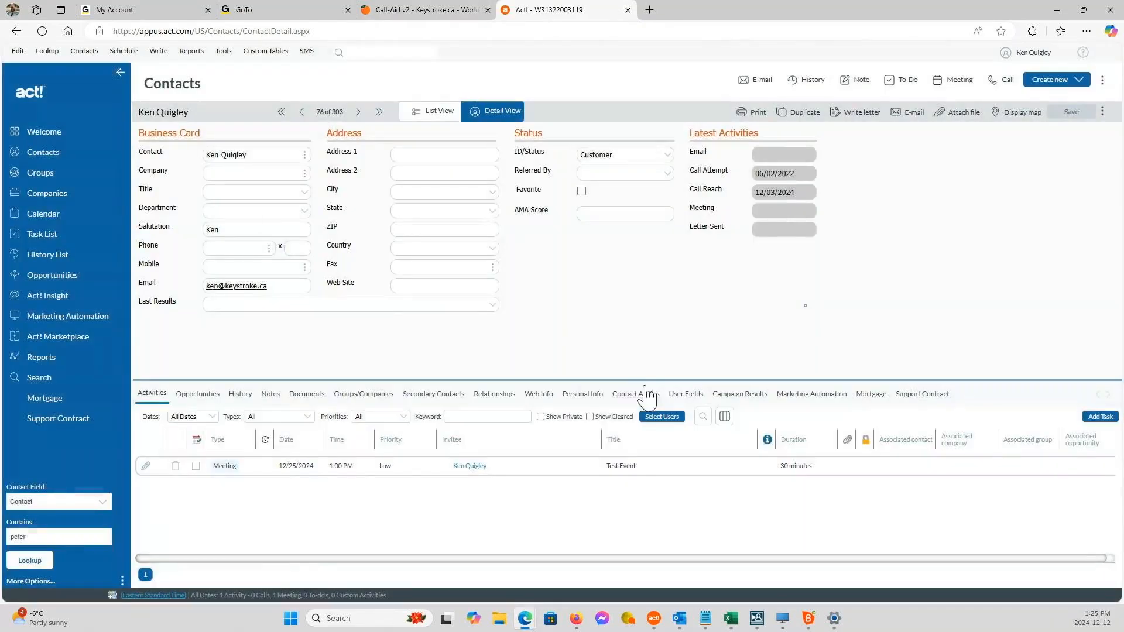
pyautogui.click(358, 111)
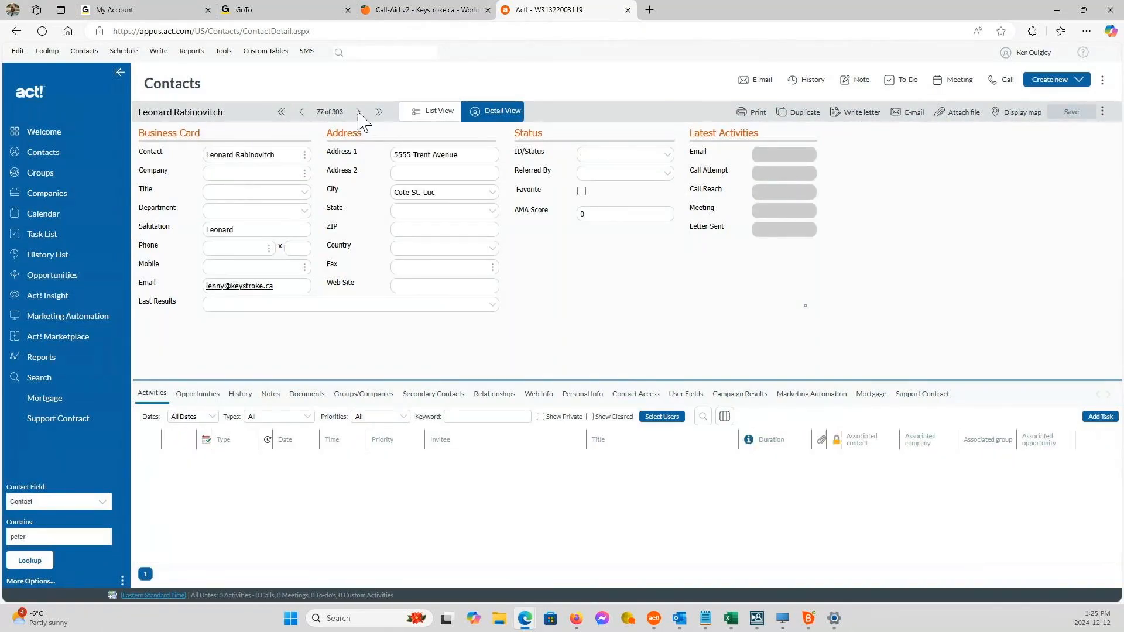
pyautogui.click(358, 112)
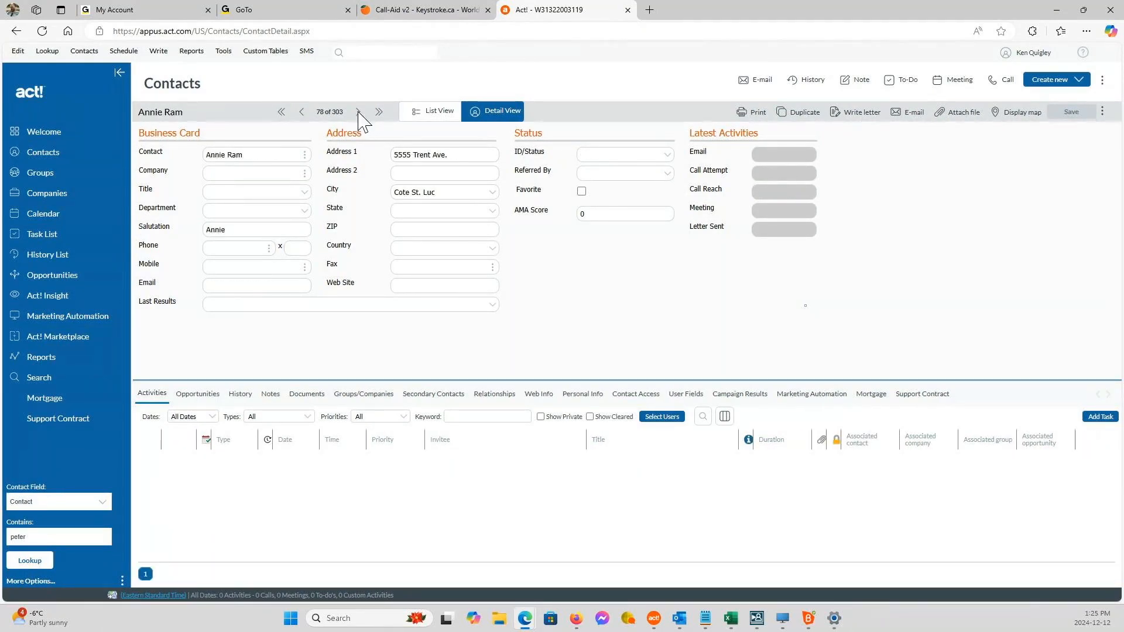
pyautogui.click(230, 249)
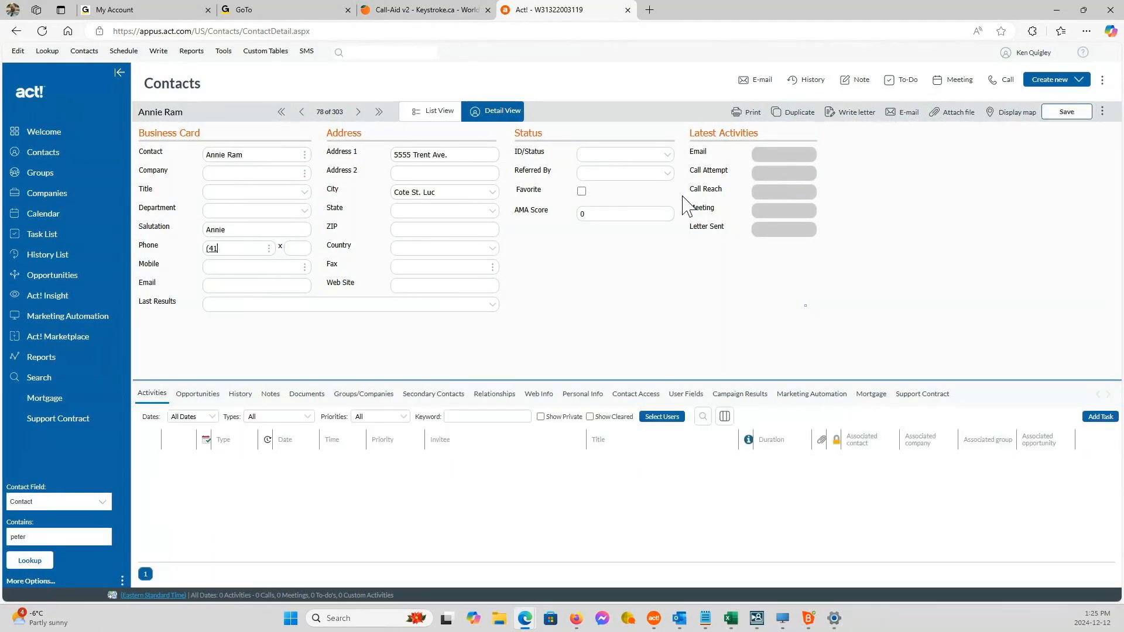
pyautogui.press('Tab')
pyautogui.click(1058, 113)
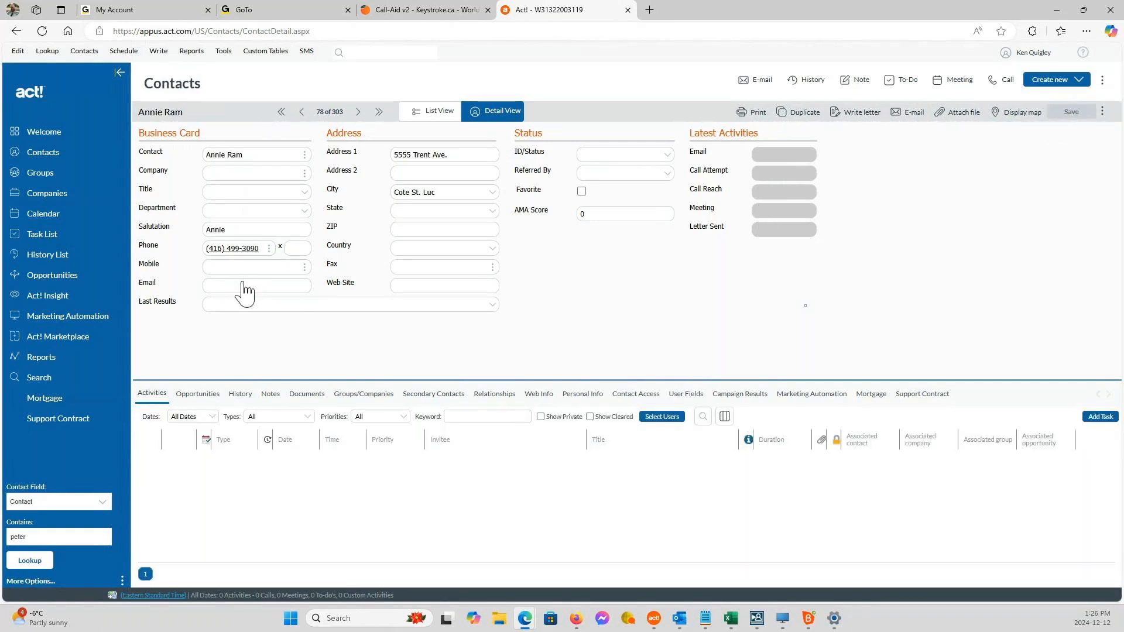
# Call the contact's phone number from the web record, allow Bria to open for it, and hang up the call.
pyautogui.click(237, 251)
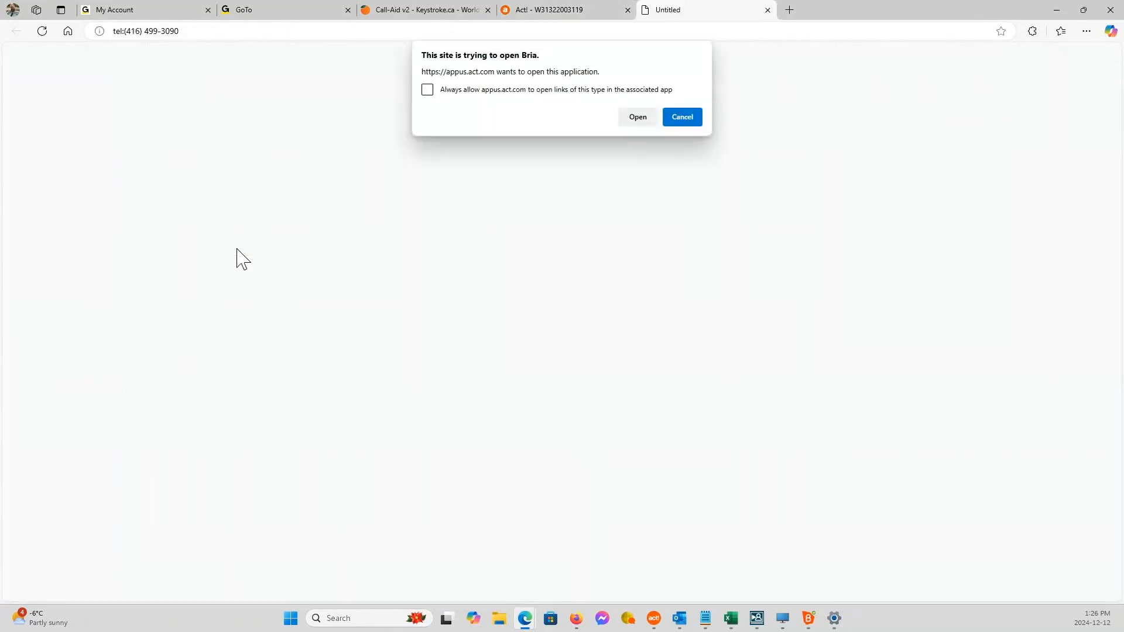
pyautogui.click(644, 119)
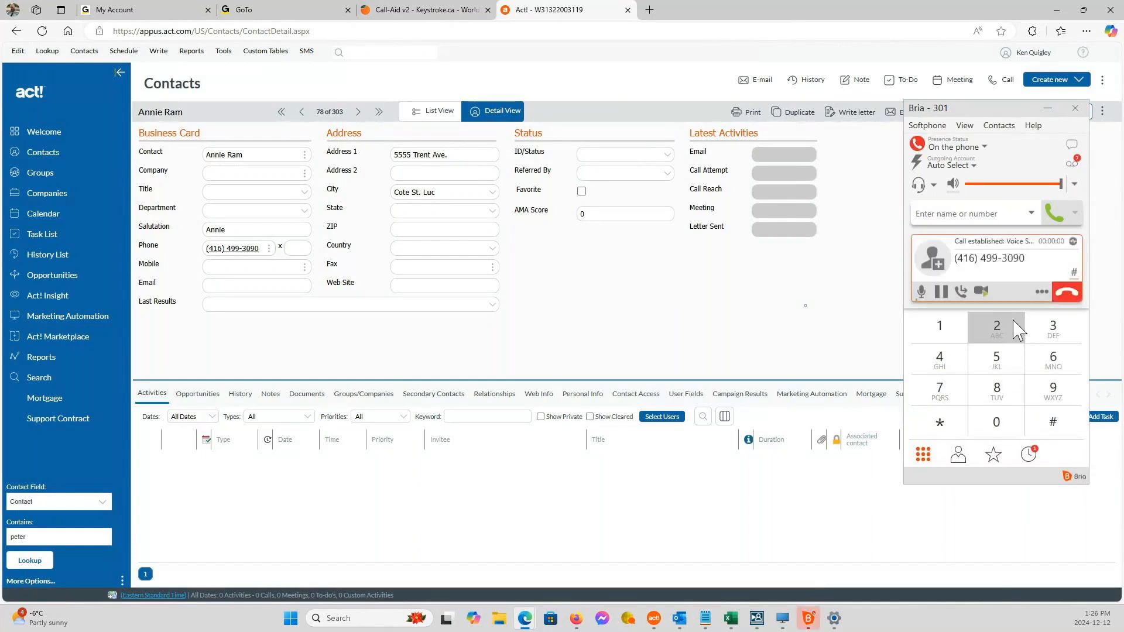
pyautogui.click(1067, 291)
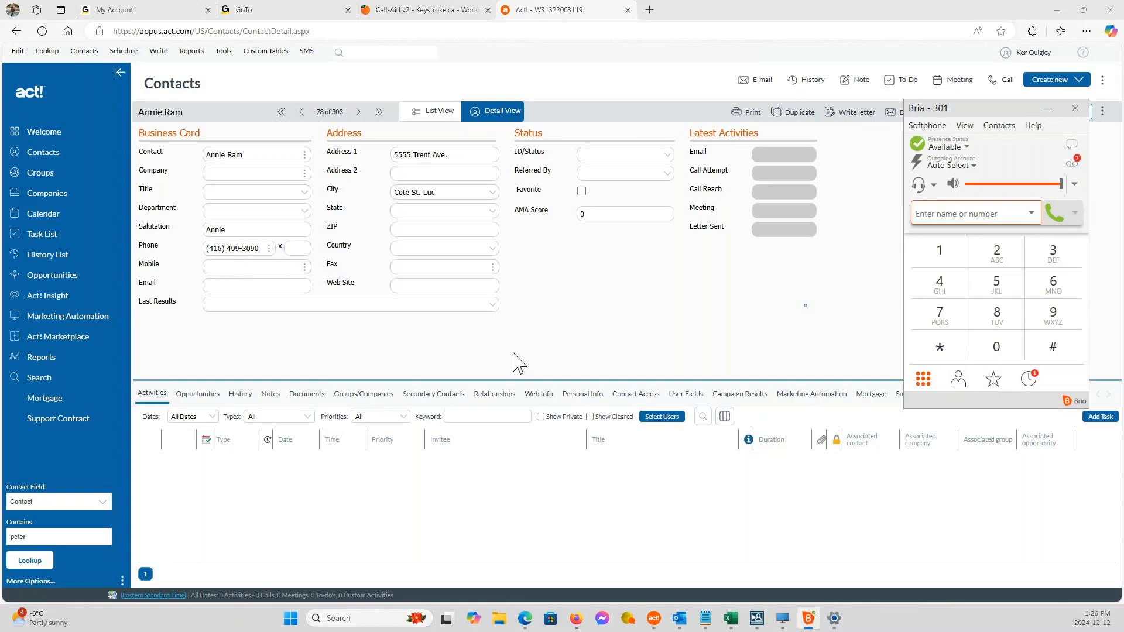
# Open the Add history form for the contact to examine its call fields, and cancel it without saving.
pyautogui.click(806, 87)
pyautogui.click(805, 84)
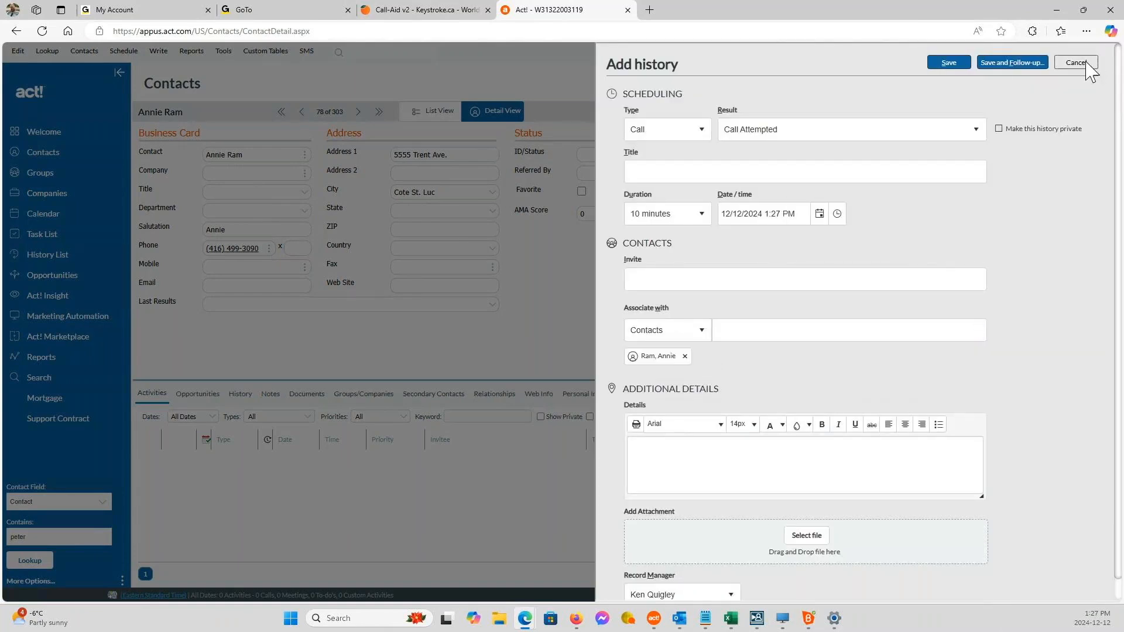
pyautogui.click(1077, 62)
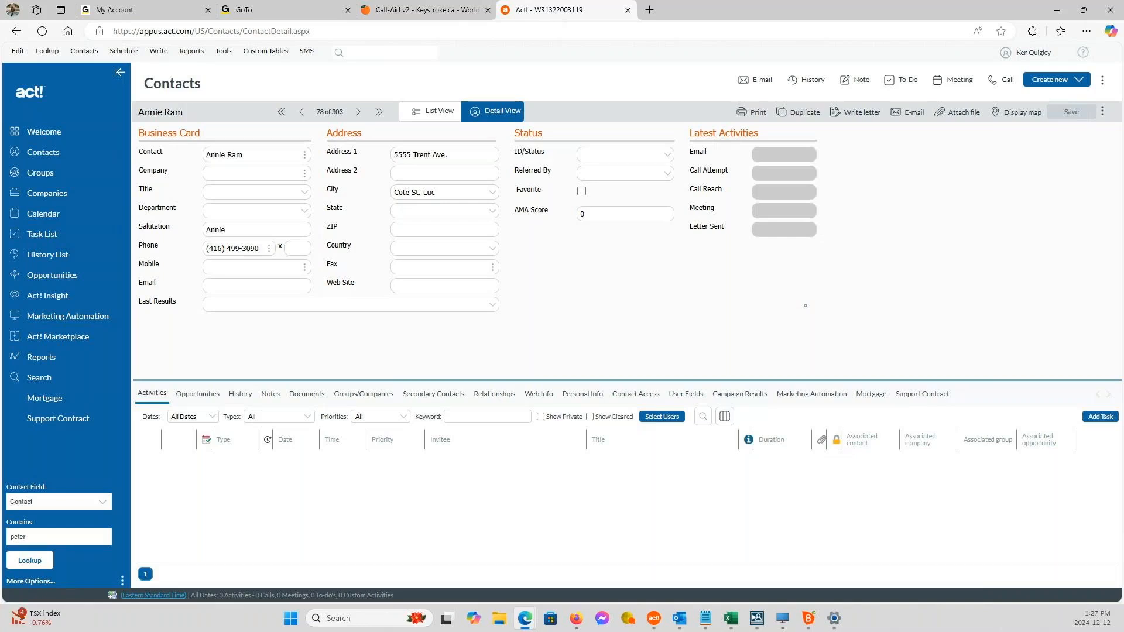
# Bring up the Default apps page in Windows Settings and look up the default app for the TEL link type.
pyautogui.rightClick(291, 618)
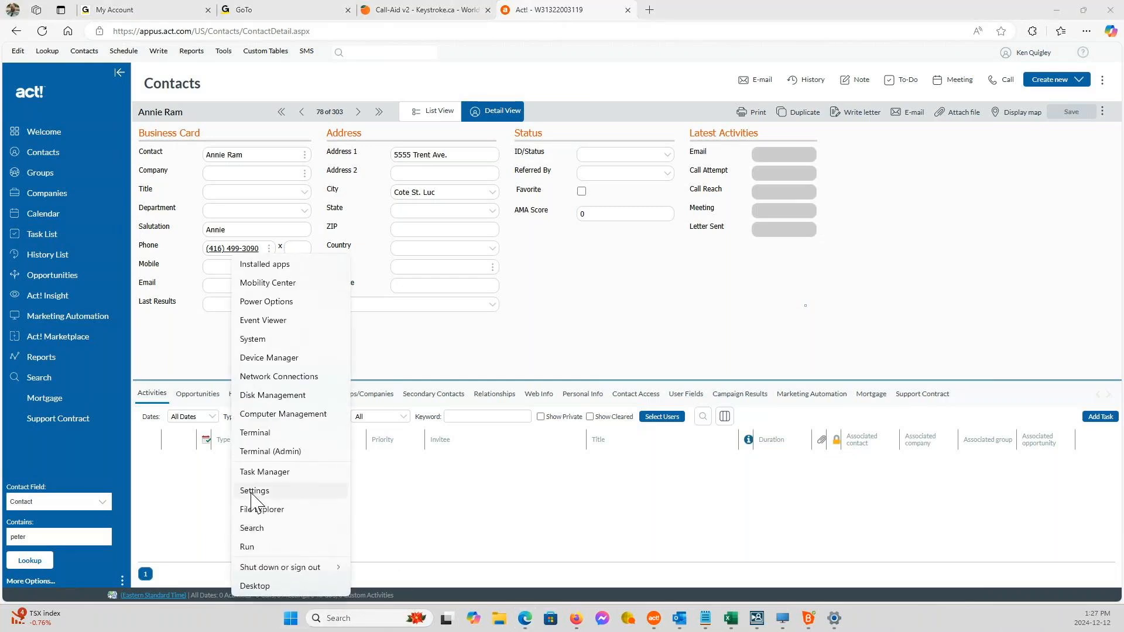
pyautogui.click(252, 491)
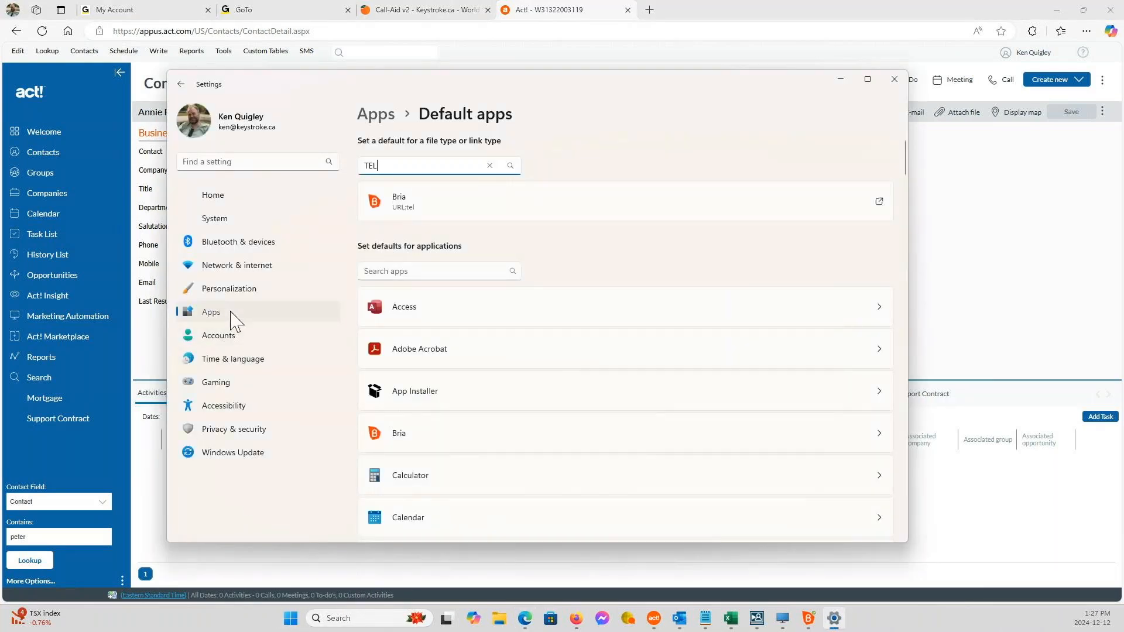
pyautogui.click(234, 319)
pyautogui.click(468, 257)
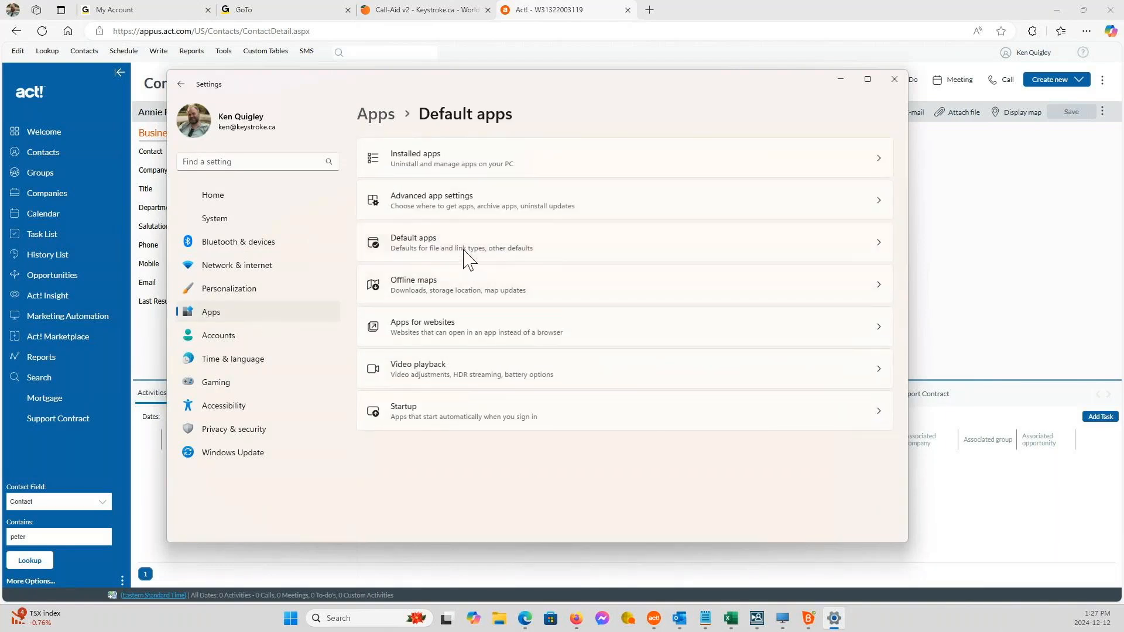
pyautogui.click(402, 167)
pyautogui.write('tel')
pyautogui.click(409, 187)
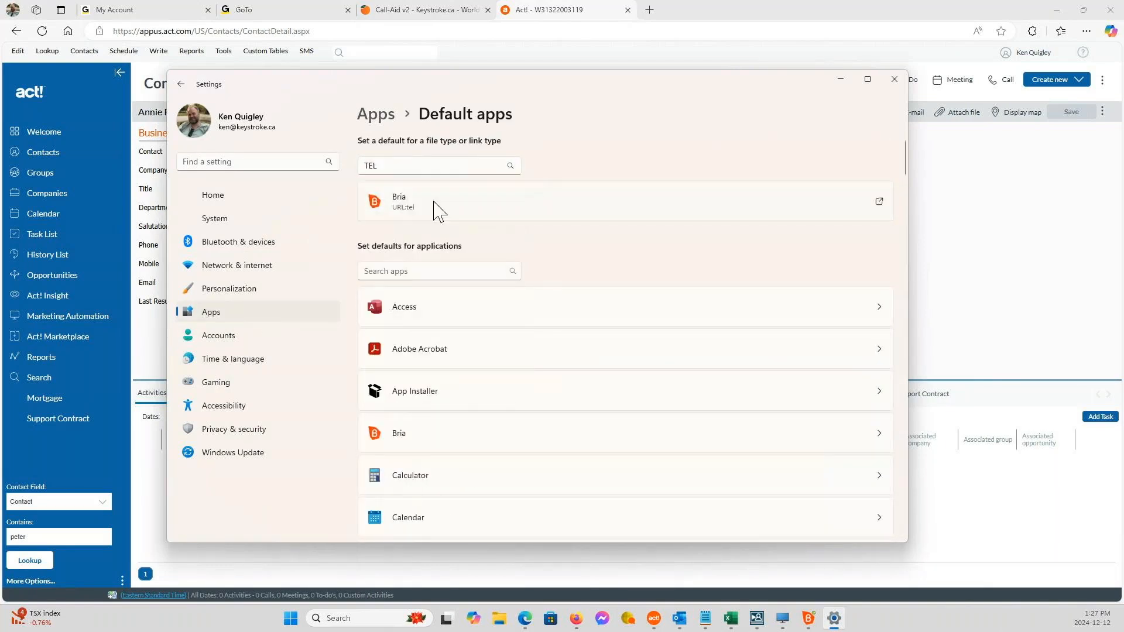
# Look through the apps offered as the default for TEL links and dismiss the chooser without changing the default.
pyautogui.click(879, 201)
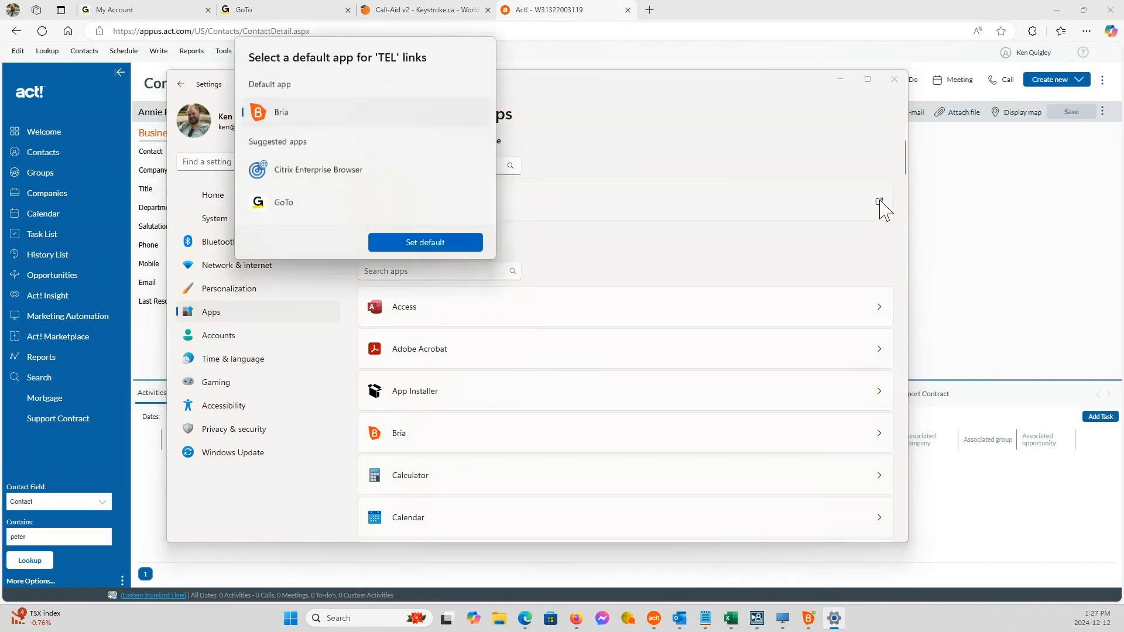
pyautogui.scroll(-5, 326, 188)
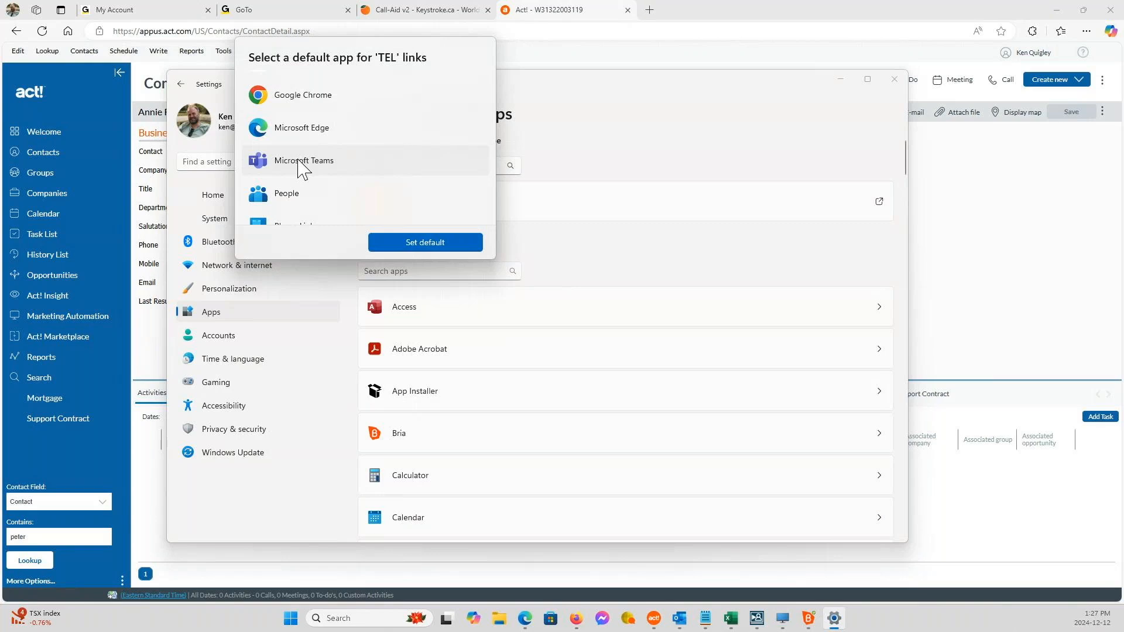
pyautogui.scroll(-3, 302, 169)
pyautogui.scroll(2, 303, 171)
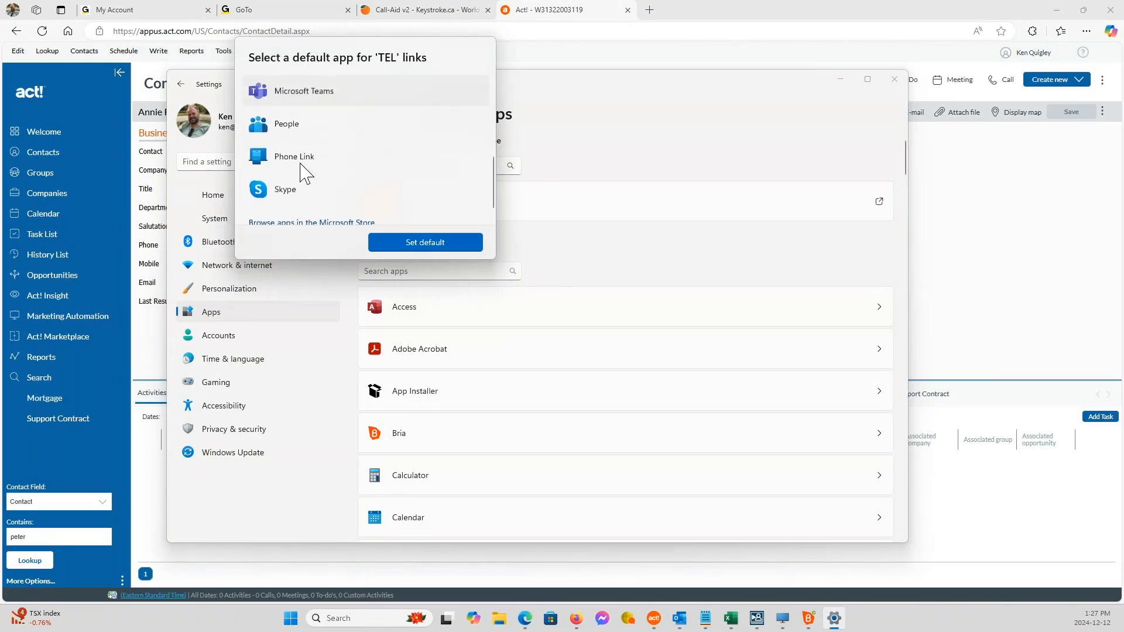
pyautogui.scroll(-1, 302, 169)
pyautogui.scroll(3, 297, 172)
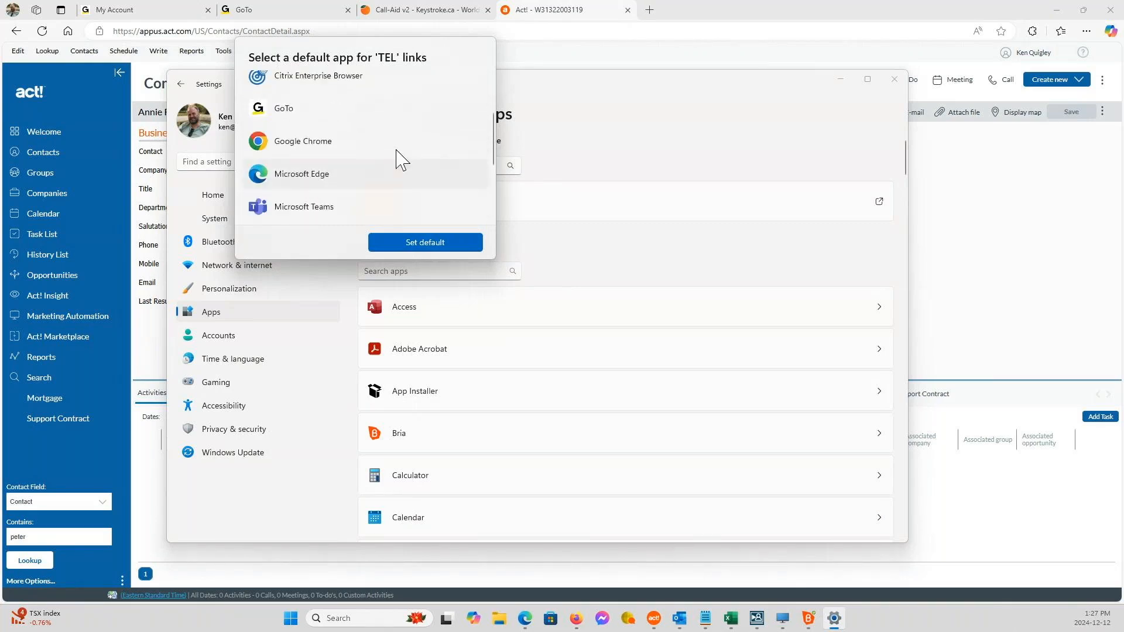
pyautogui.click(643, 127)
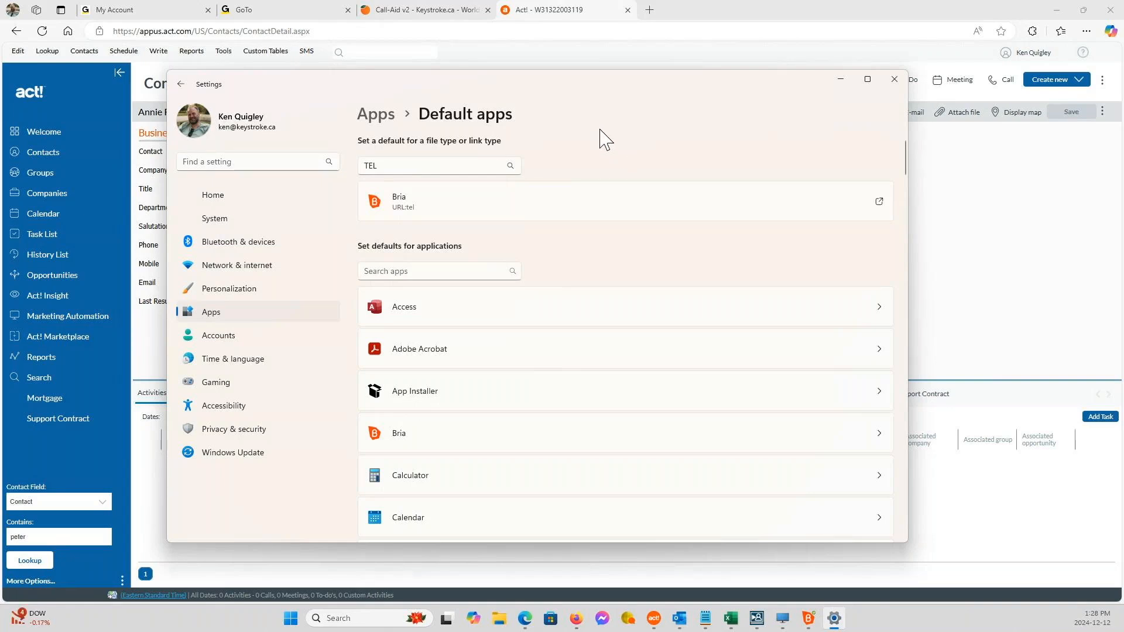
# Leave Windows Settings for the web contact record, and switch to the Act! desktop application.
pyautogui.click(601, 132)
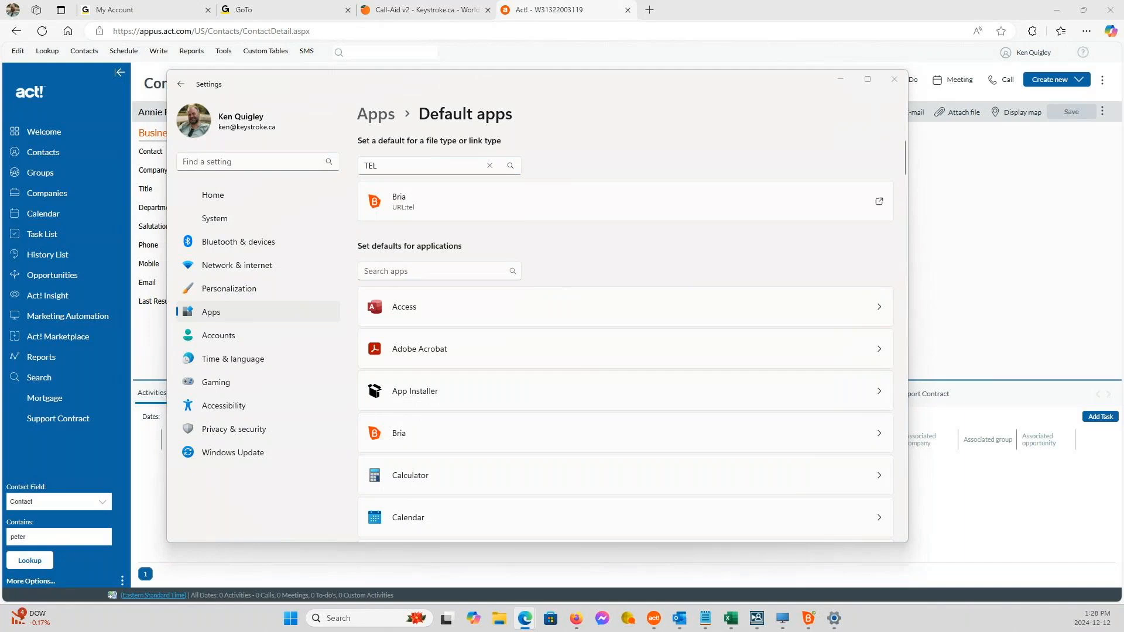
pyautogui.click(1059, 189)
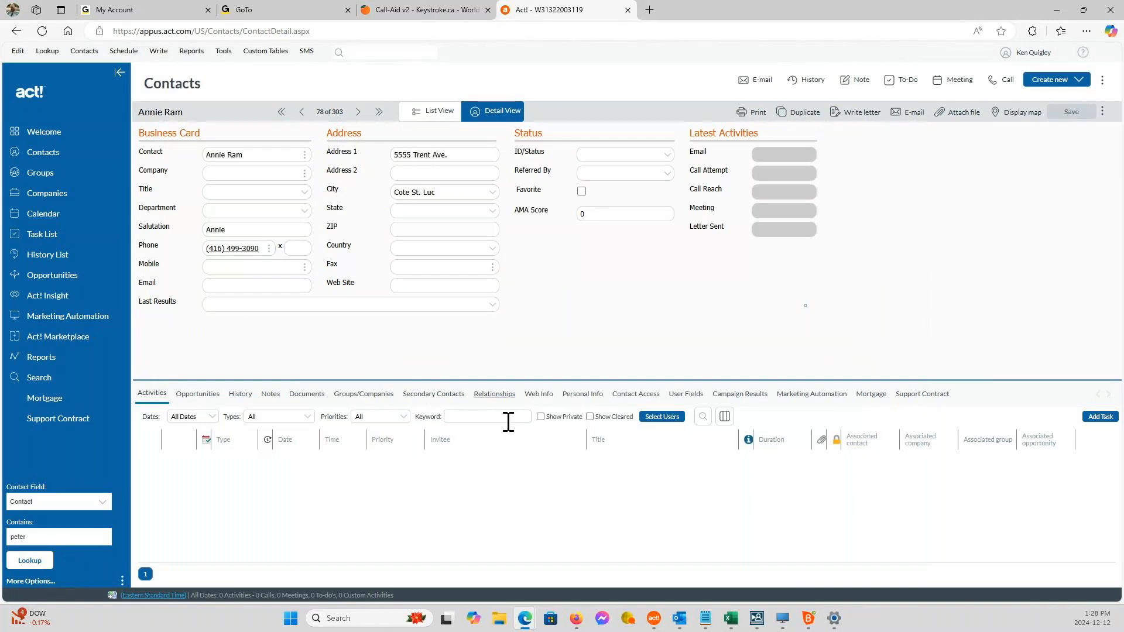
pyautogui.click(656, 620)
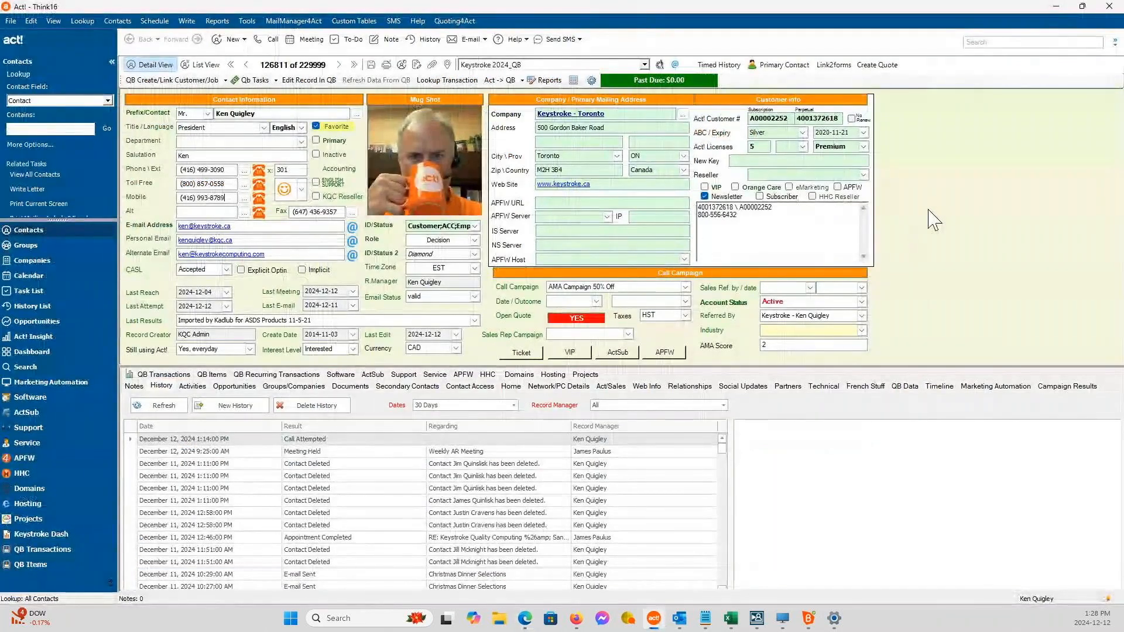